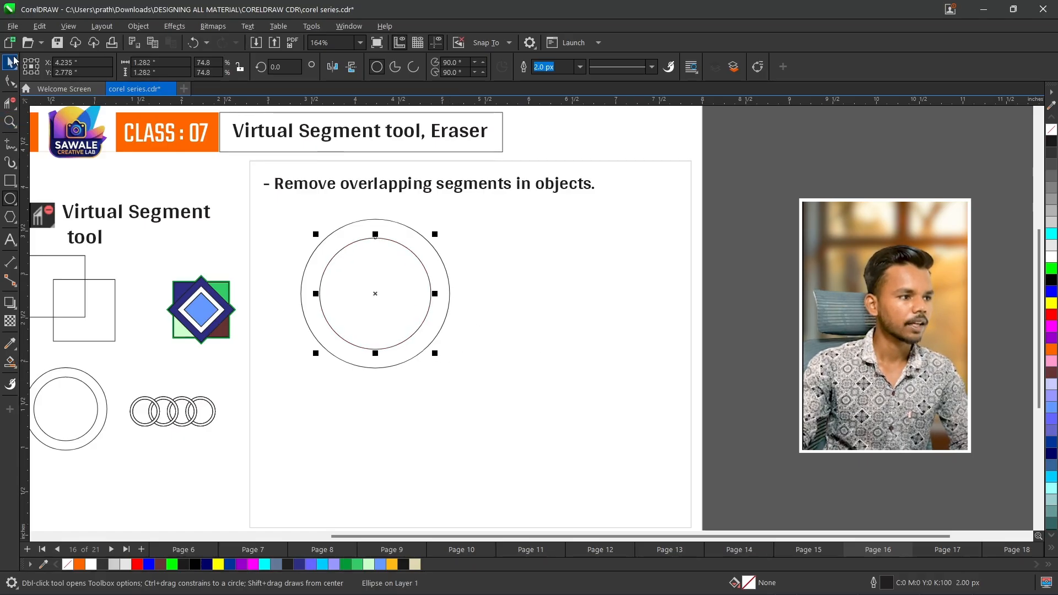
# Copy the two concentric circles about 0.86 inches to the right and repeat the duplication twice, forming a row of four overlapping rings.
pyautogui.click(766, 399)
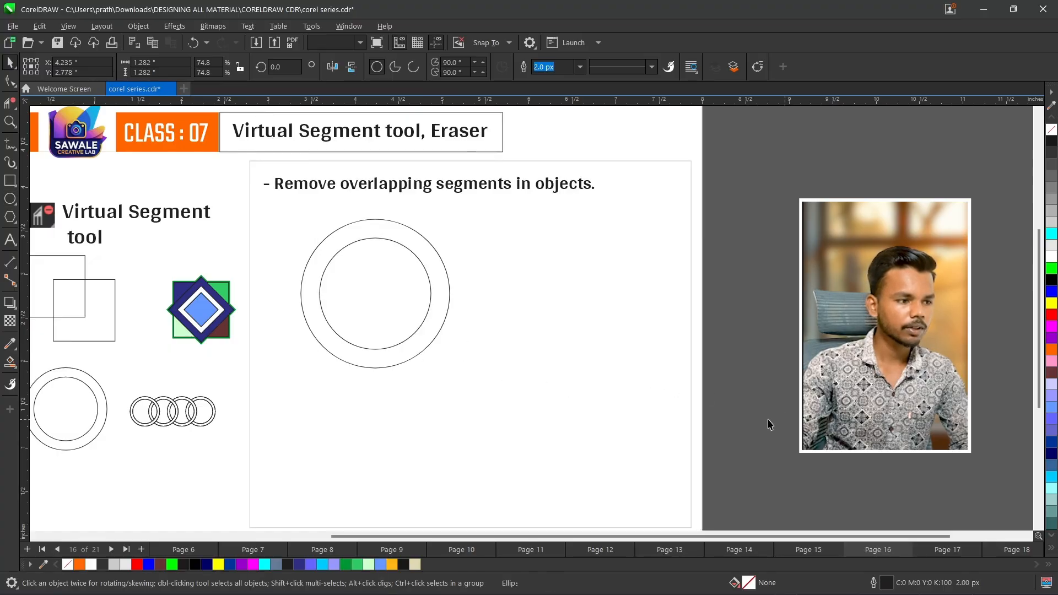
pyautogui.moveTo(788, 420); pyautogui.dragTo(392, 315)
pyautogui.moveTo(279, 232); pyautogui.dragTo(281, 207)
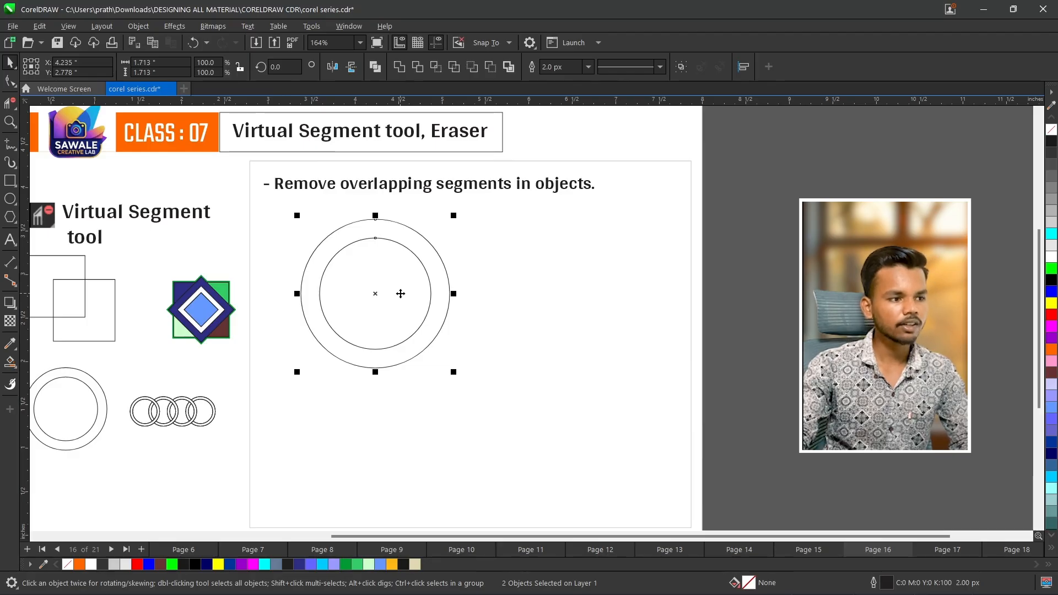
pyautogui.moveTo(401, 294); pyautogui.dragTo(475, 304)
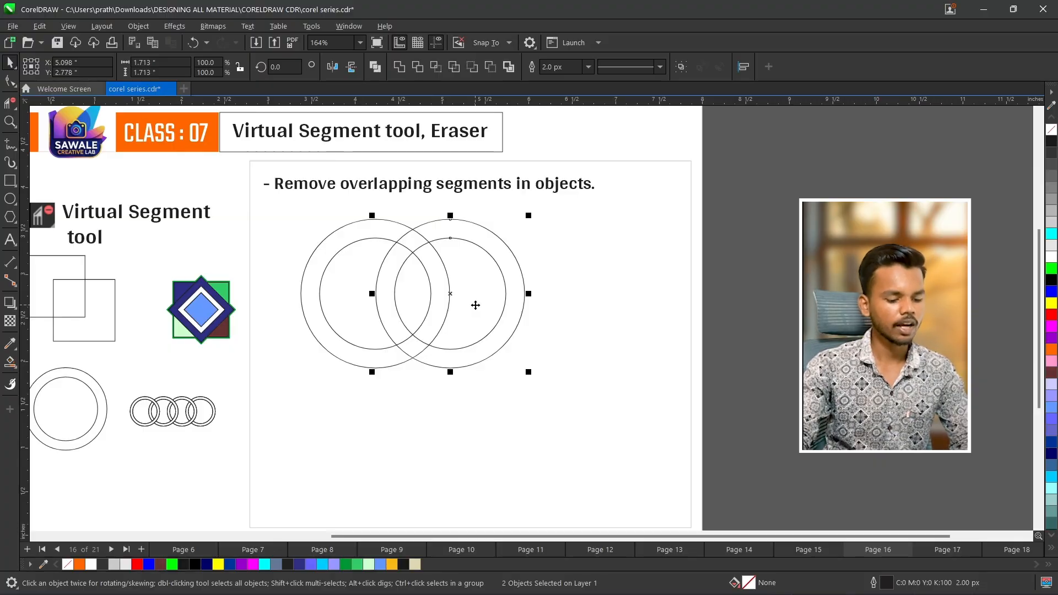
pyautogui.hotkey('ctrl', 'r')
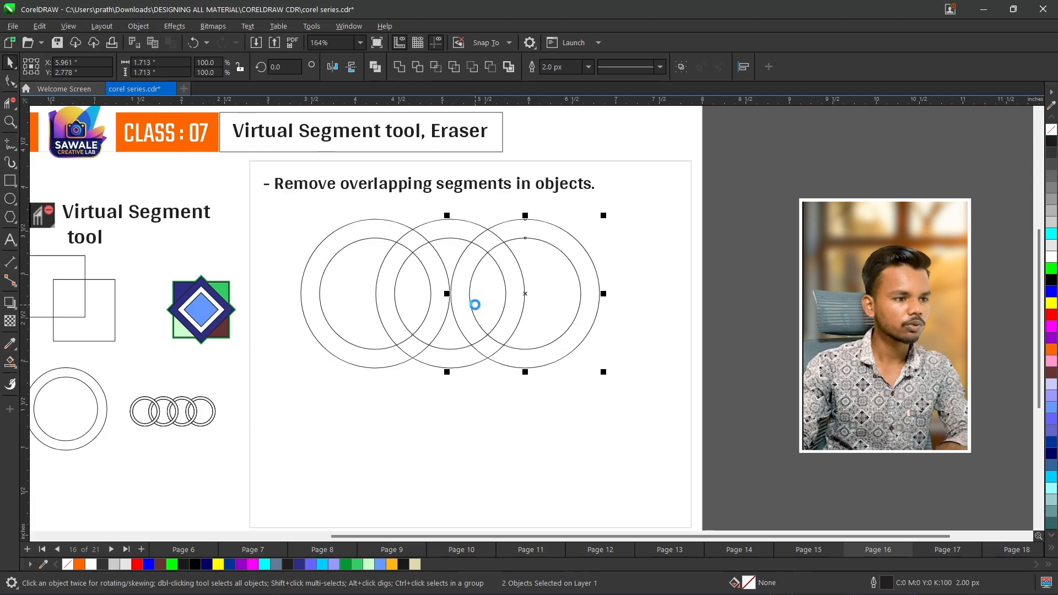
pyautogui.hotkey('ctrl', 'r')
pyautogui.click(749, 379)
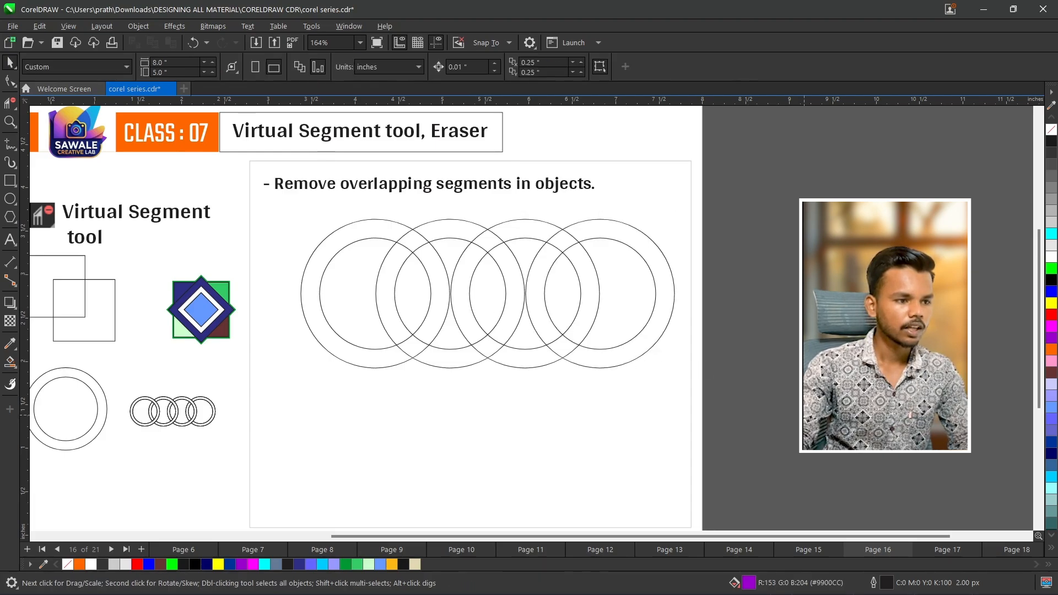
# Nudge the rightmost ring further right to X 6.984 inches.
pyautogui.moveTo(519, 271); pyautogui.dragTo(520, 204)
pyautogui.press('Right')
pyautogui.press('Right')
pyautogui.press('Right')
pyautogui.press('Right')
pyautogui.press('Right')
pyautogui.press('Right')
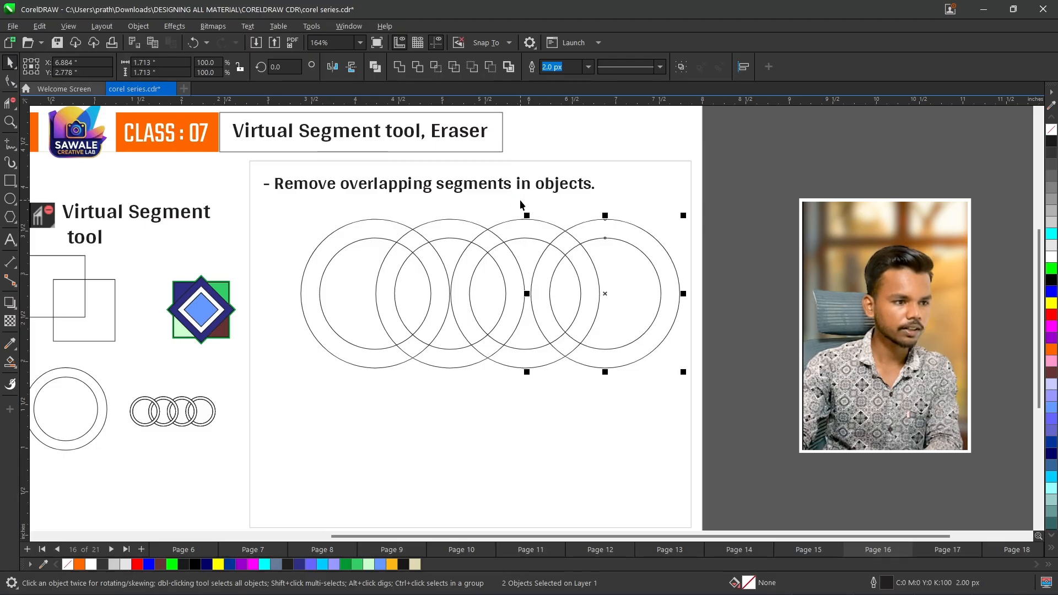
pyautogui.press('Right')
pyautogui.press('Right')
pyautogui.press('Right')
pyautogui.press('Right')
pyautogui.press('Right')
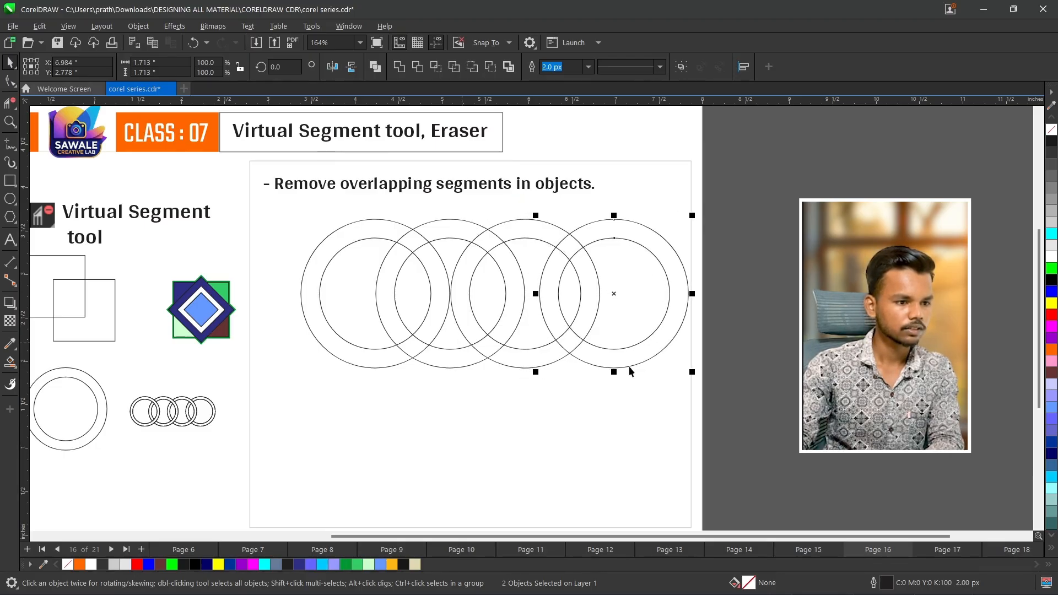
# Scale all four rings down to about 1.485 inches, shift them left inside the frame, and fine-tune the last ring's spacing.
pyautogui.moveTo(782, 513); pyautogui.dragTo(320, 225)
pyautogui.moveTo(435, 277); pyautogui.dragTo(375, 277)
pyautogui.press('Escape')
pyautogui.moveTo(964, 446); pyautogui.dragTo(441, 231)
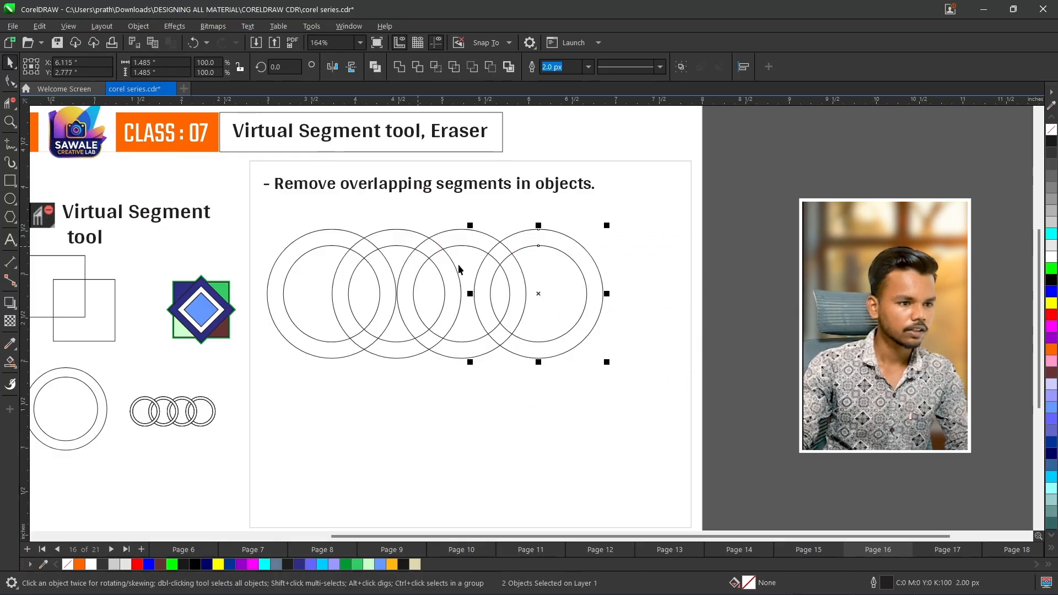
pyautogui.moveTo(791, 417); pyautogui.dragTo(472, 198)
pyautogui.click(791, 267)
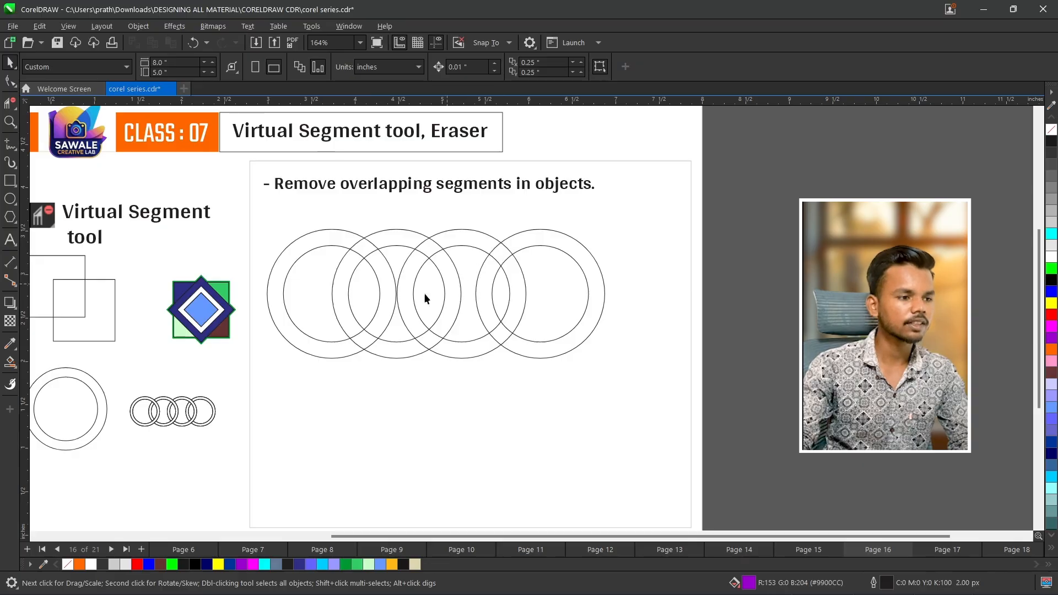
# Delete the overlapping arc segments between the rings with the Virtual Segment Delete tool so that they interlock.
pyautogui.click(8, 103)
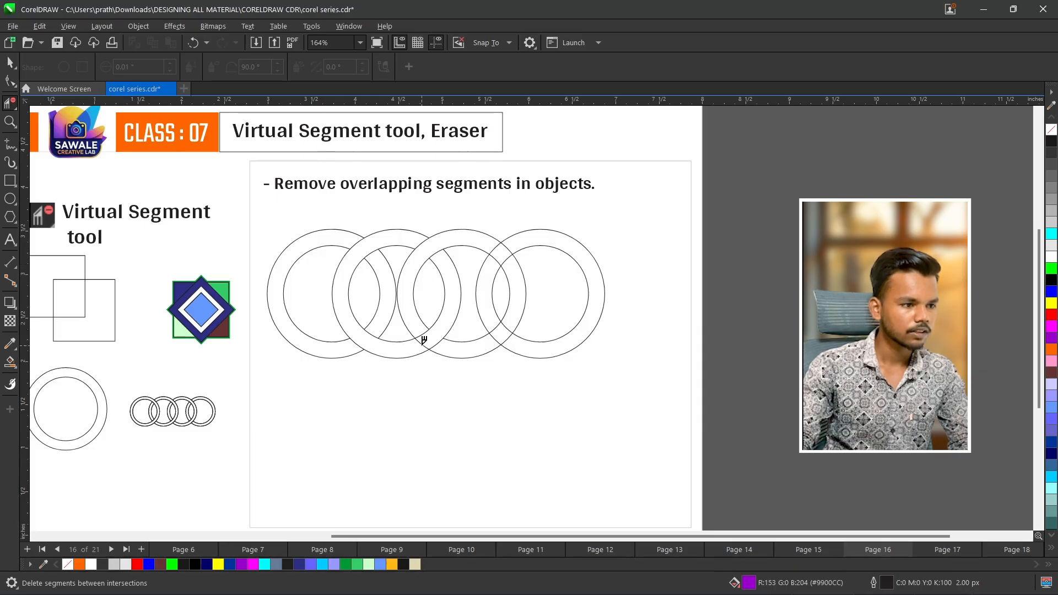
pyautogui.click(496, 257)
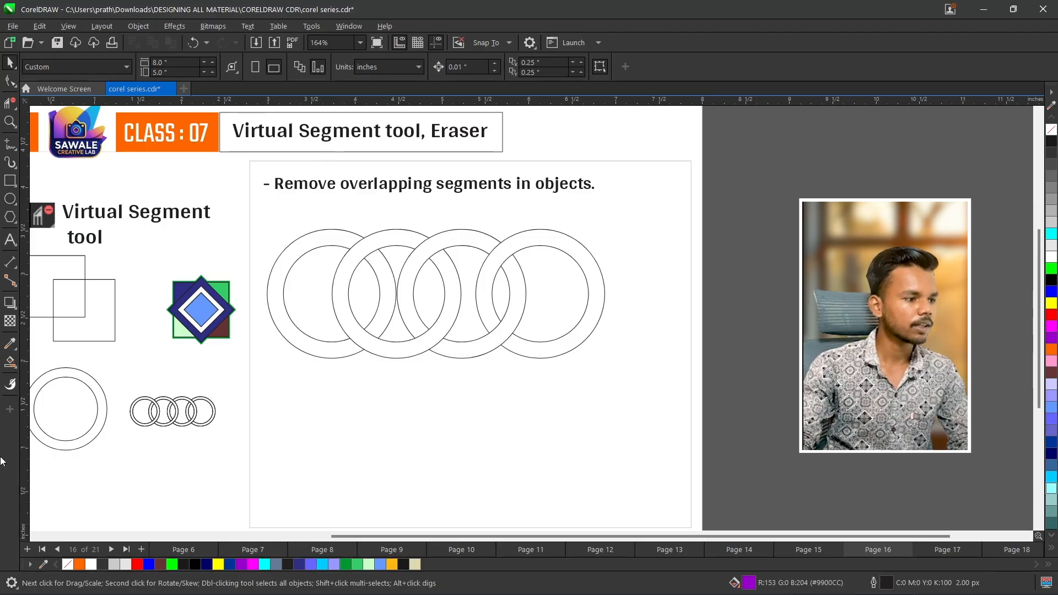
# Smart-fill the first ring's two parts with slate blue (C40 M20 Y0 K40) and the second ring with bright blue.
pyautogui.click(15, 368)
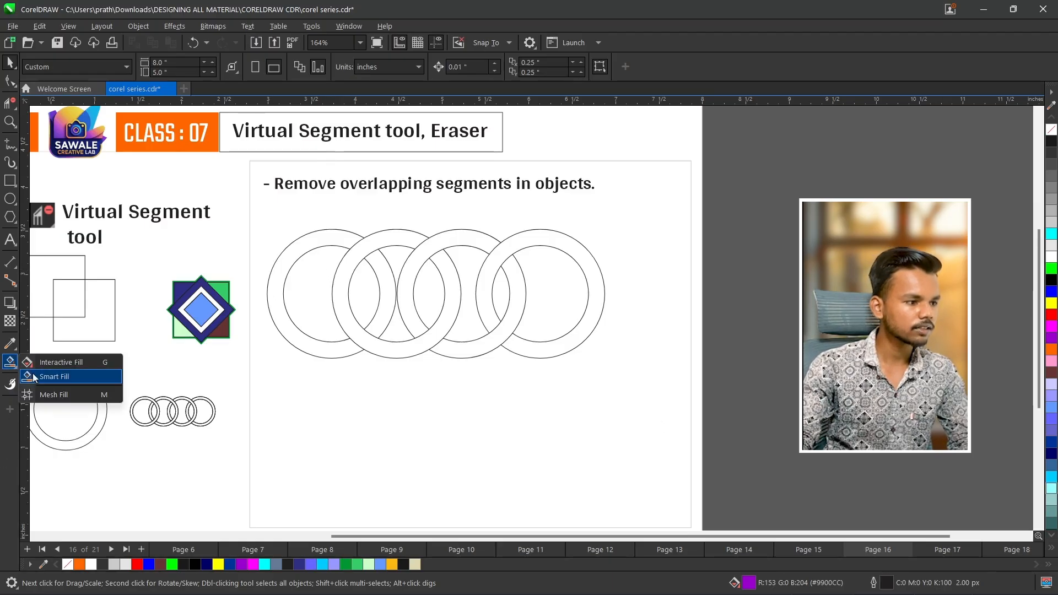
pyautogui.click(84, 379)
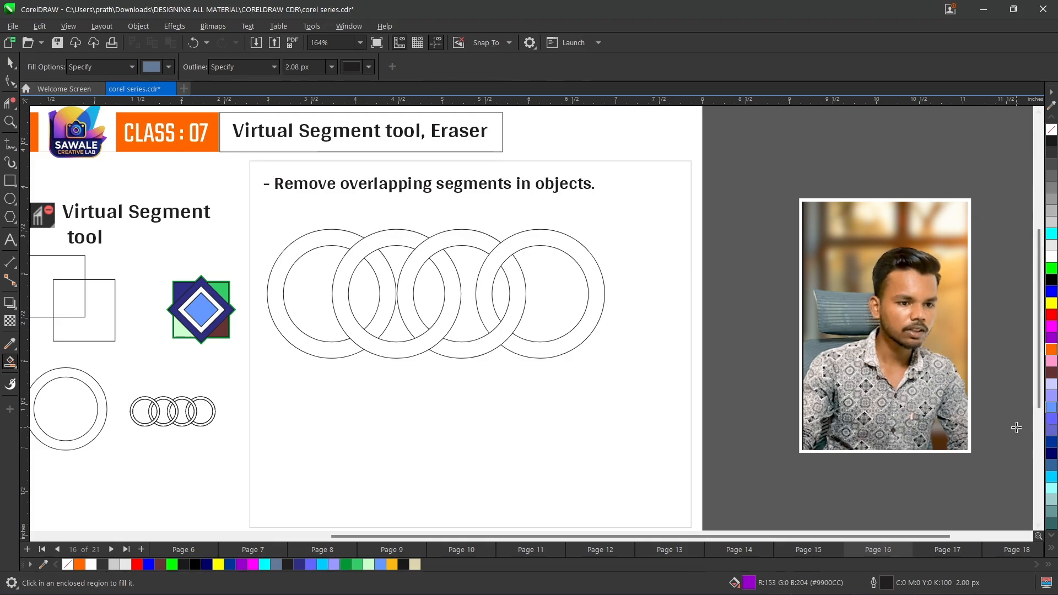
pyautogui.click(310, 241)
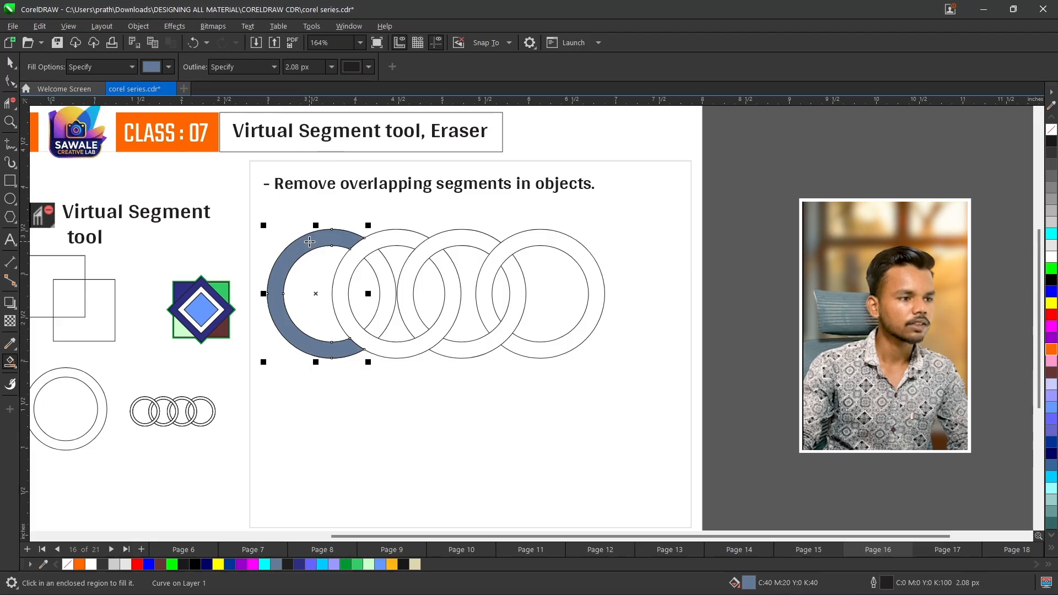
pyautogui.click(398, 241)
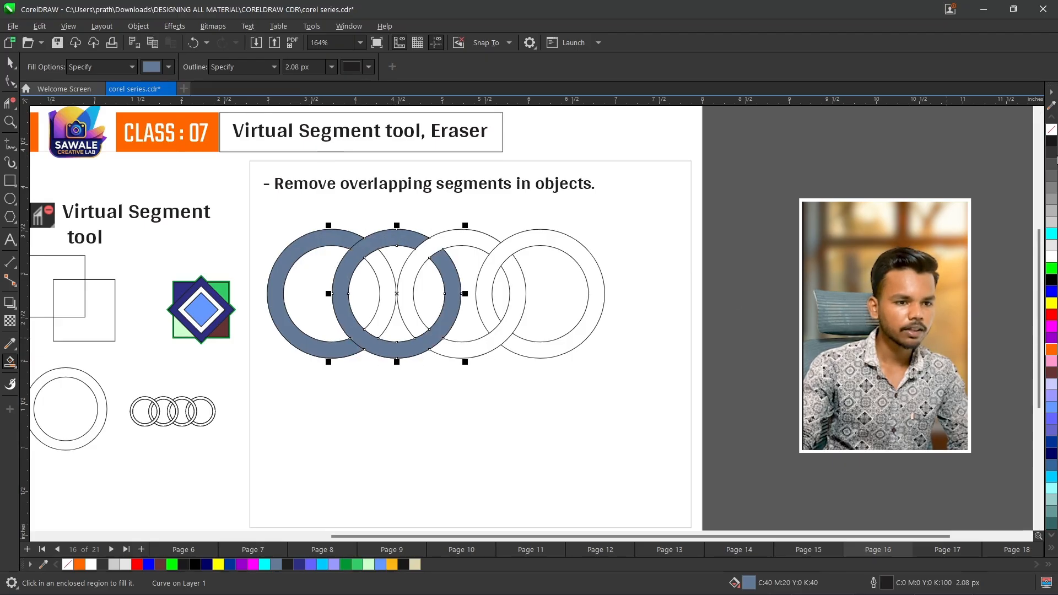
pyautogui.click(1051, 291)
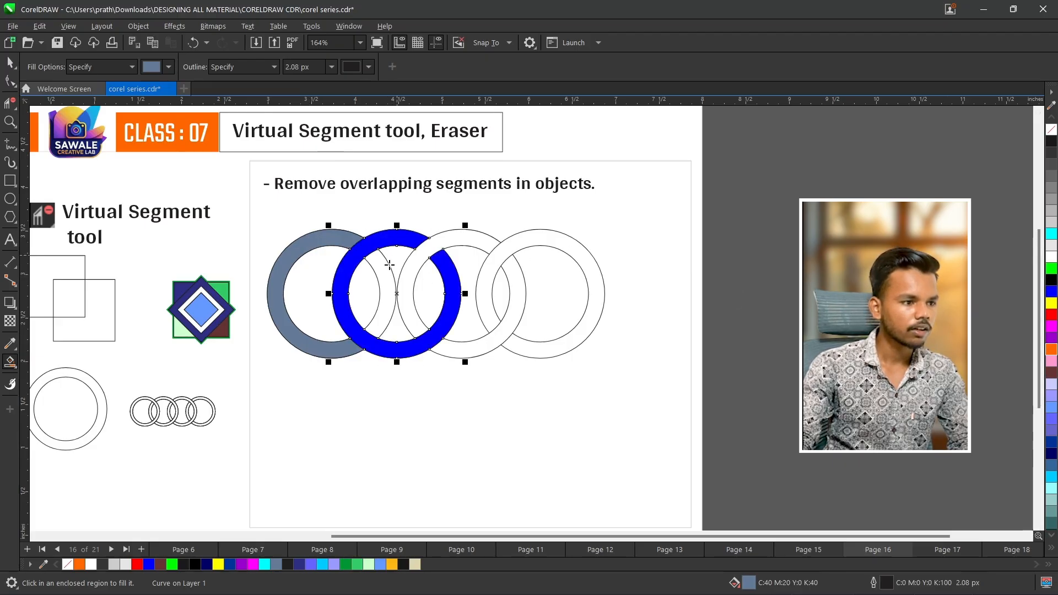
pyautogui.click(374, 268)
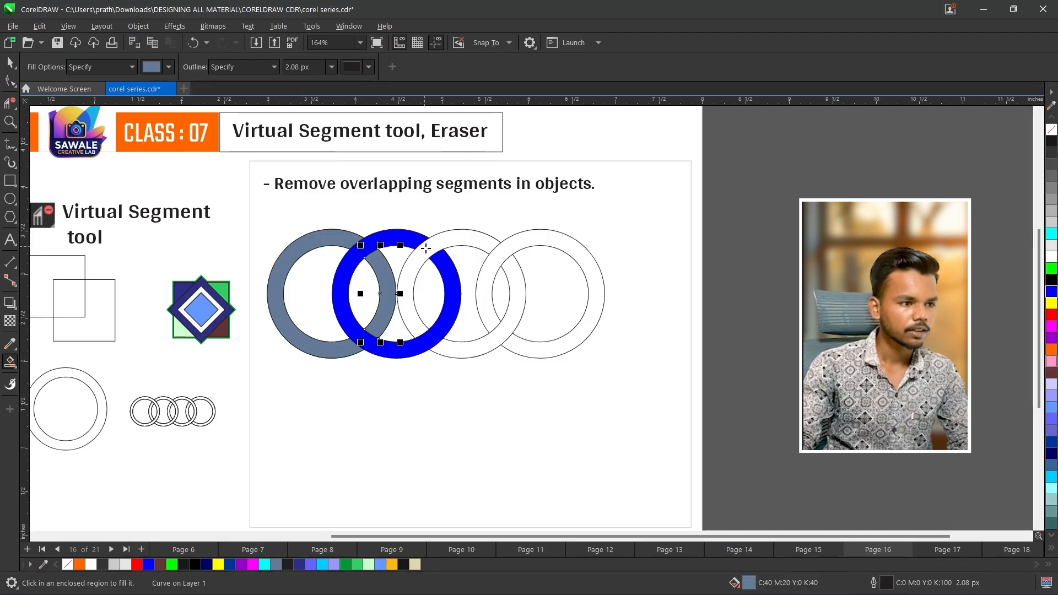
# Smart-fill both parts of the third ring and colour them bright green, and fill the fourth ring with dark navy #000066.
pyautogui.click(448, 244)
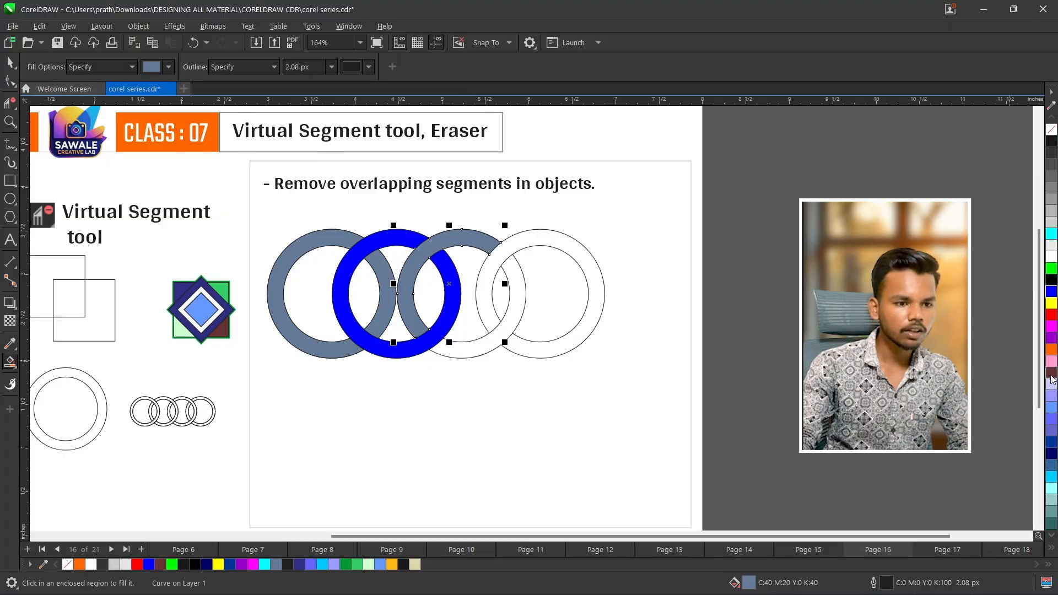
pyautogui.click(1051, 268)
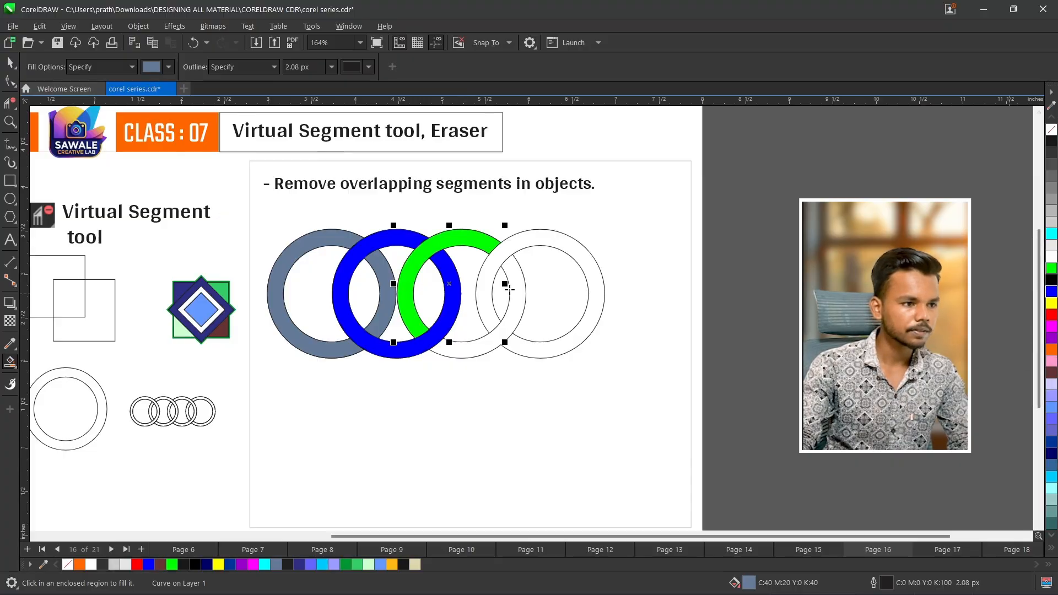
pyautogui.click(512, 298)
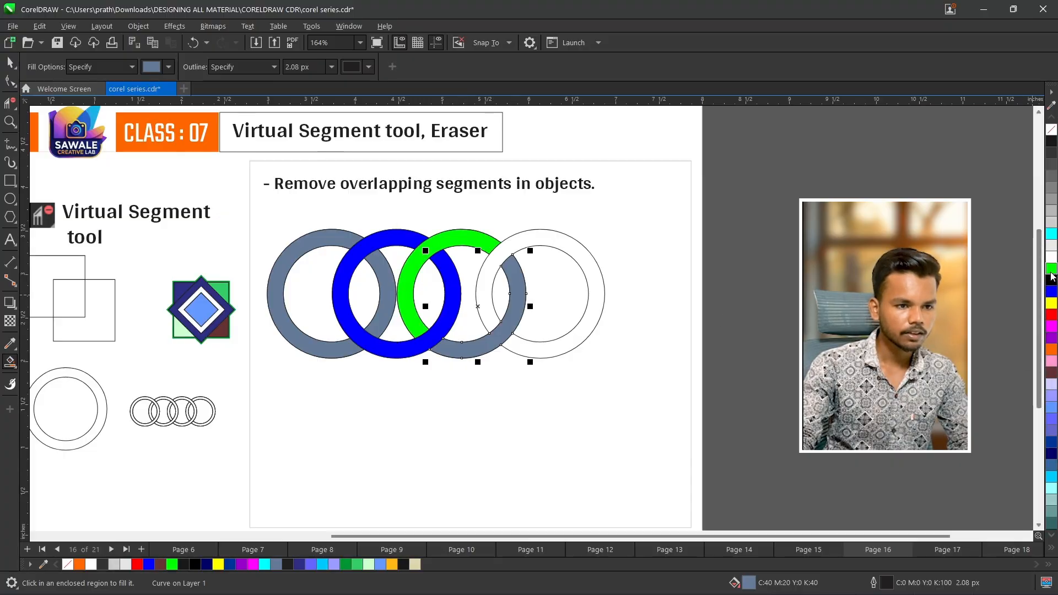
pyautogui.click(1050, 269)
pyautogui.click(560, 239)
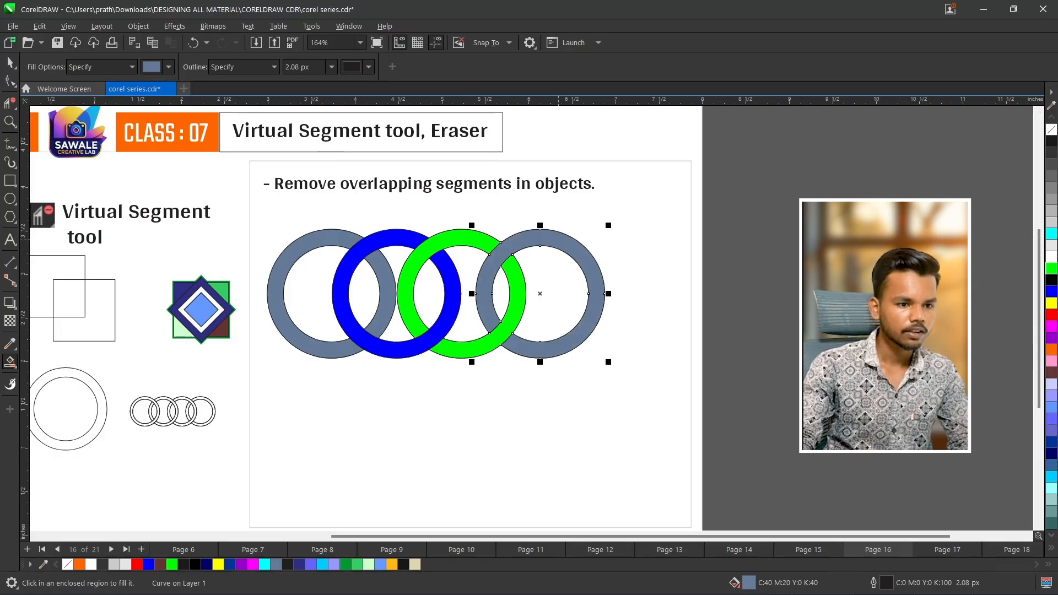
pyautogui.click(1053, 455)
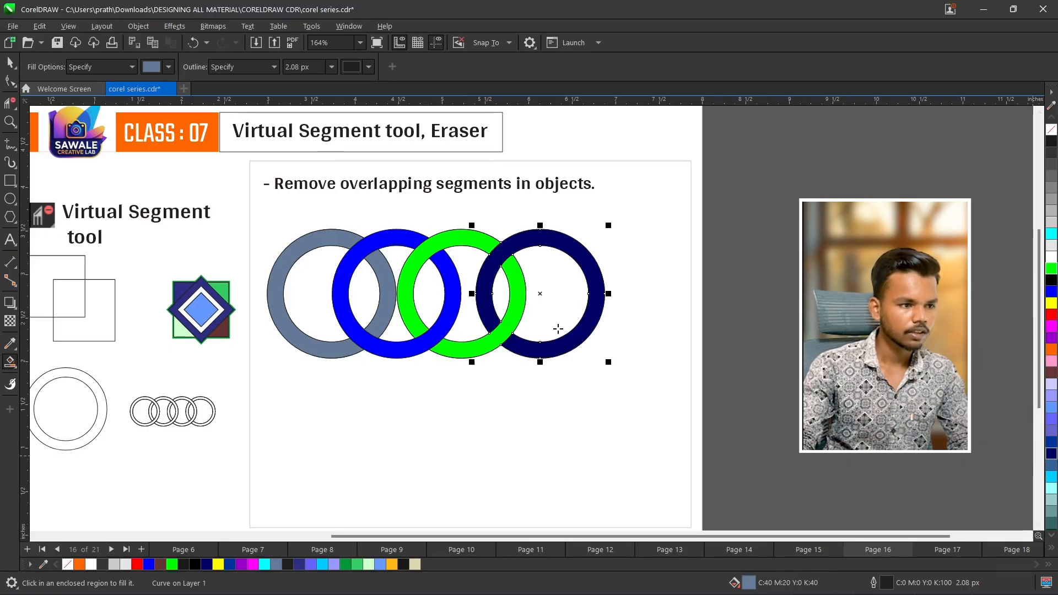
pyautogui.click(10, 62)
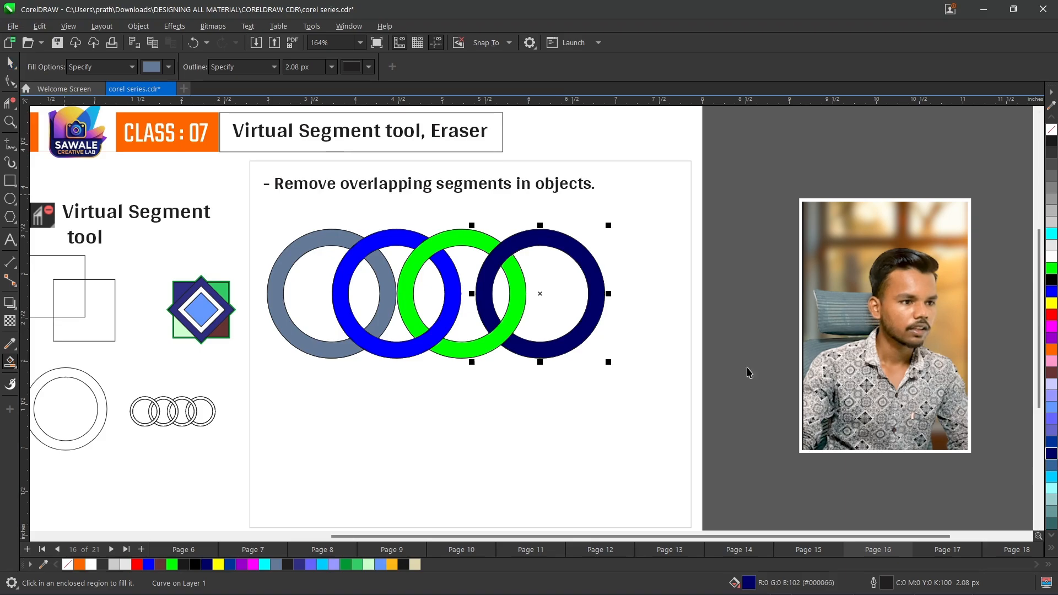
pyautogui.click(749, 371)
pyautogui.moveTo(815, 432); pyautogui.dragTo(260, 210)
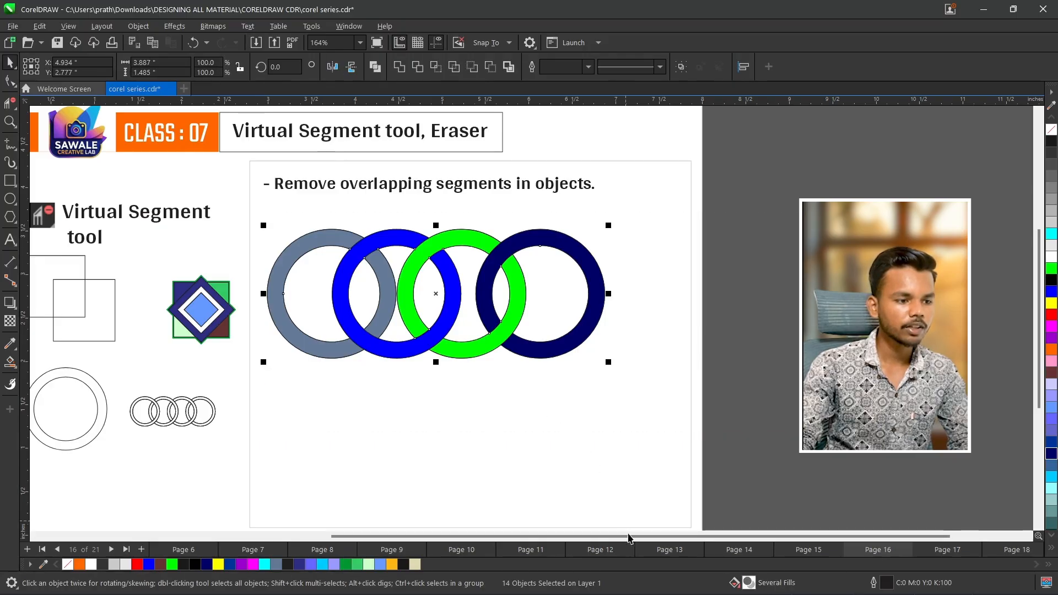
pyautogui.moveTo(630, 534); pyautogui.dragTo(609, 532)
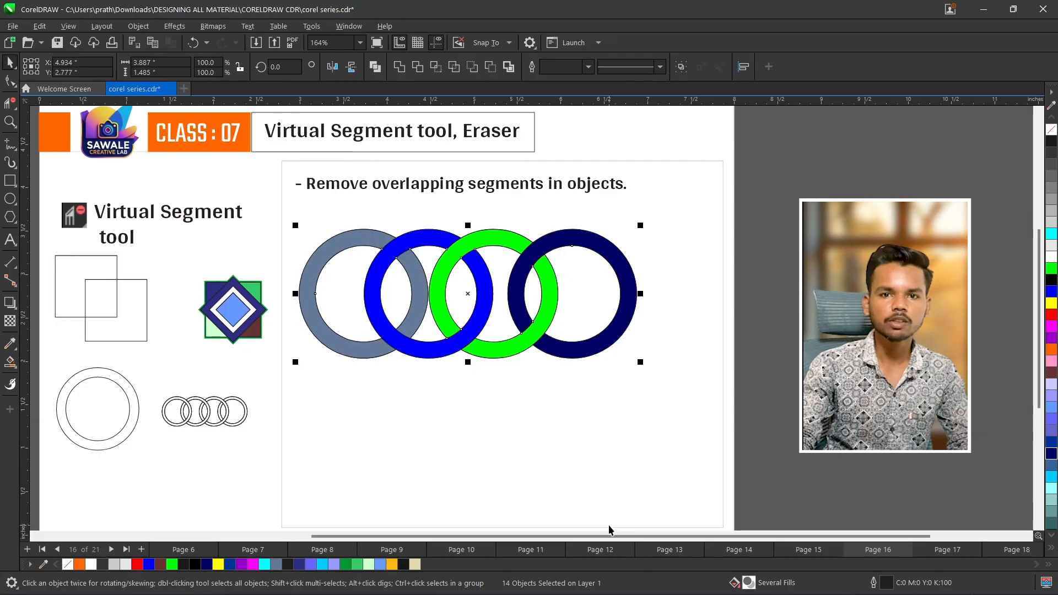
pyautogui.click(880, 503)
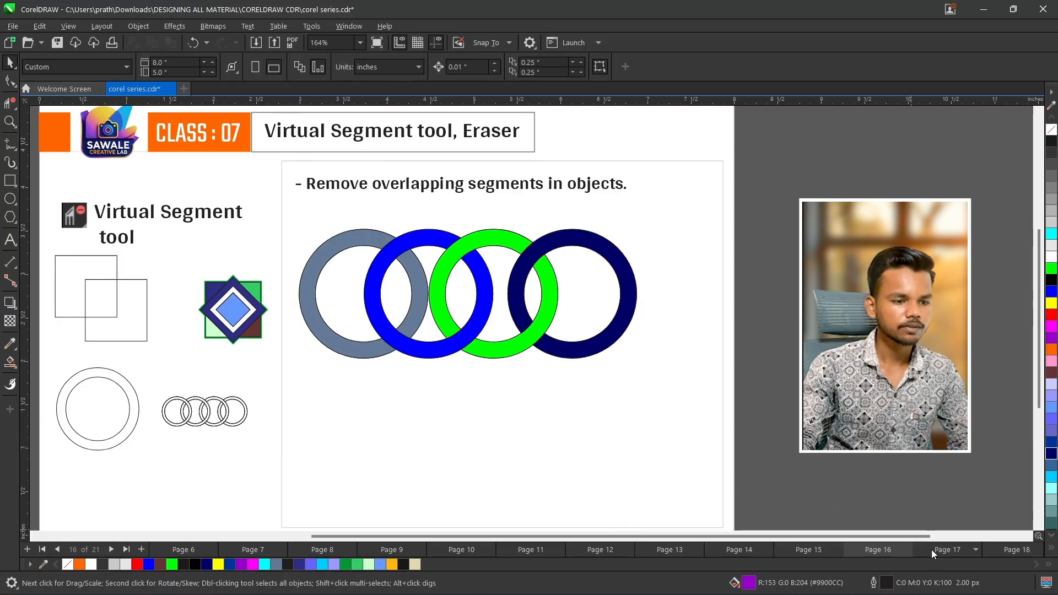
# Go to Page 17 and move the logo reference image up and left so it slightly overhangs the page's left edge.
pyautogui.click(933, 550)
pyautogui.scroll(-1, 564, 359)
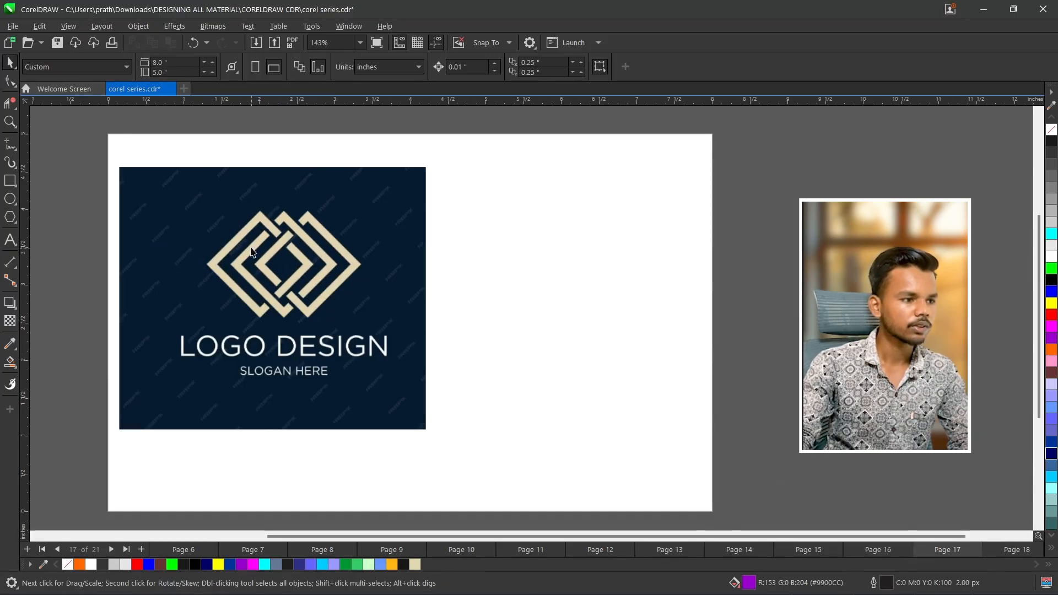
pyautogui.moveTo(281, 261); pyautogui.dragTo(264, 252)
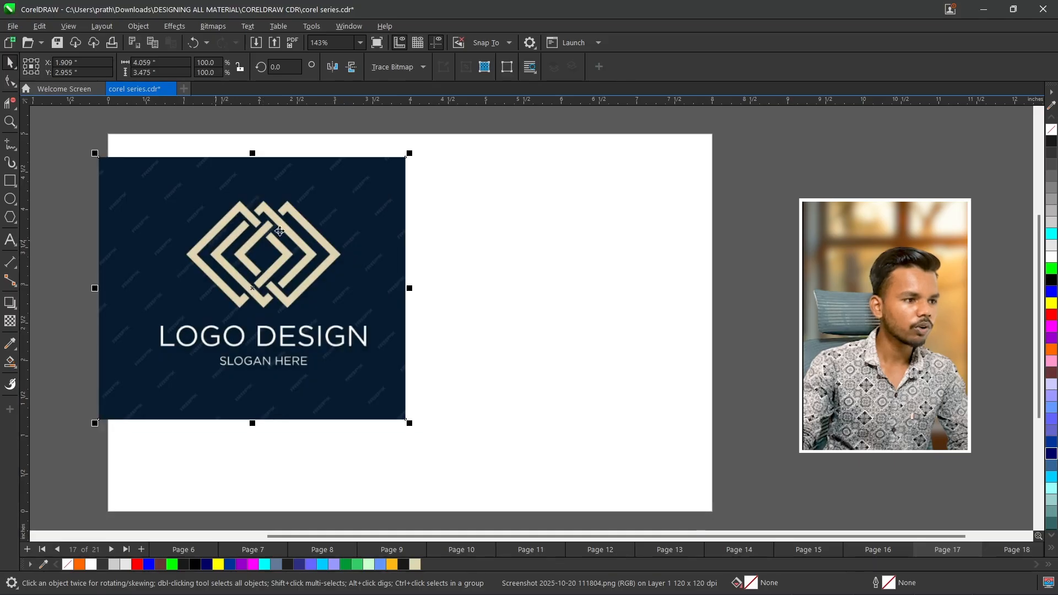
pyautogui.click(176, 131)
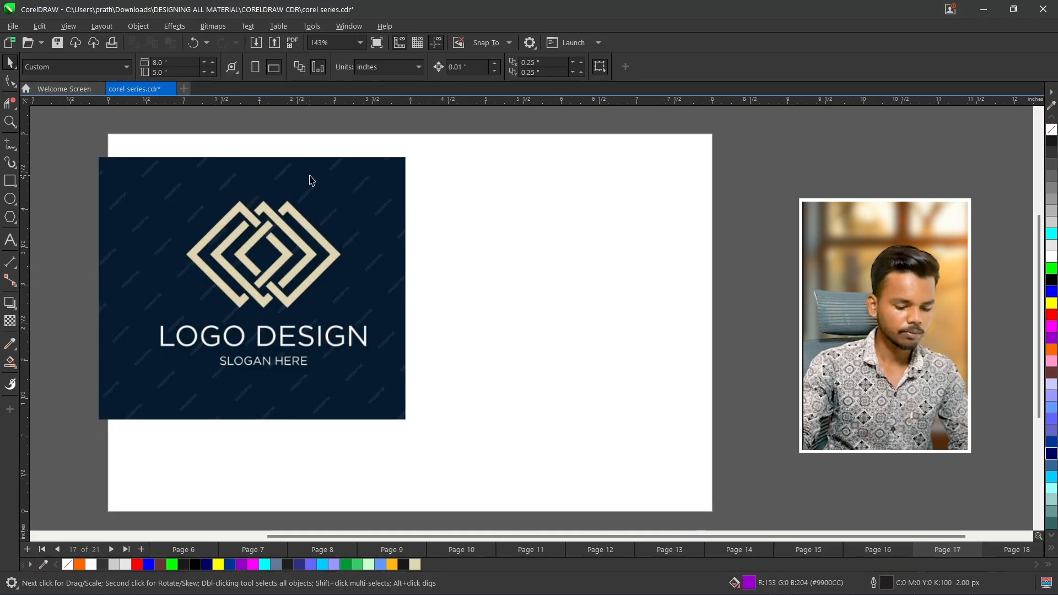
# Draw a square about 1.5 inches wide on the white page area to the right of the logo reference image.
pyautogui.press('z')
pyautogui.click(97, 120)
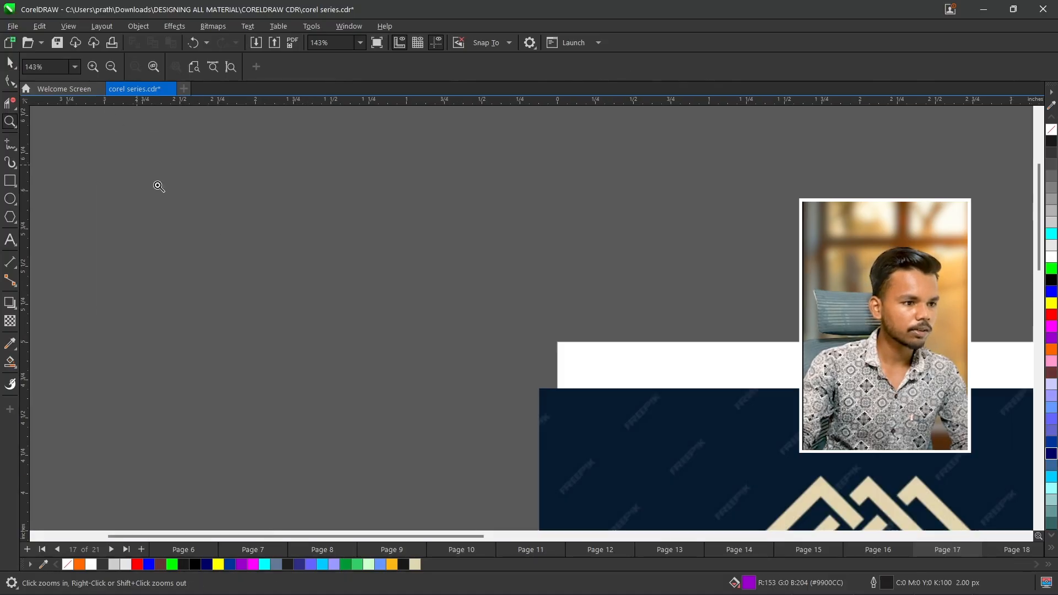
pyautogui.click(359, 43)
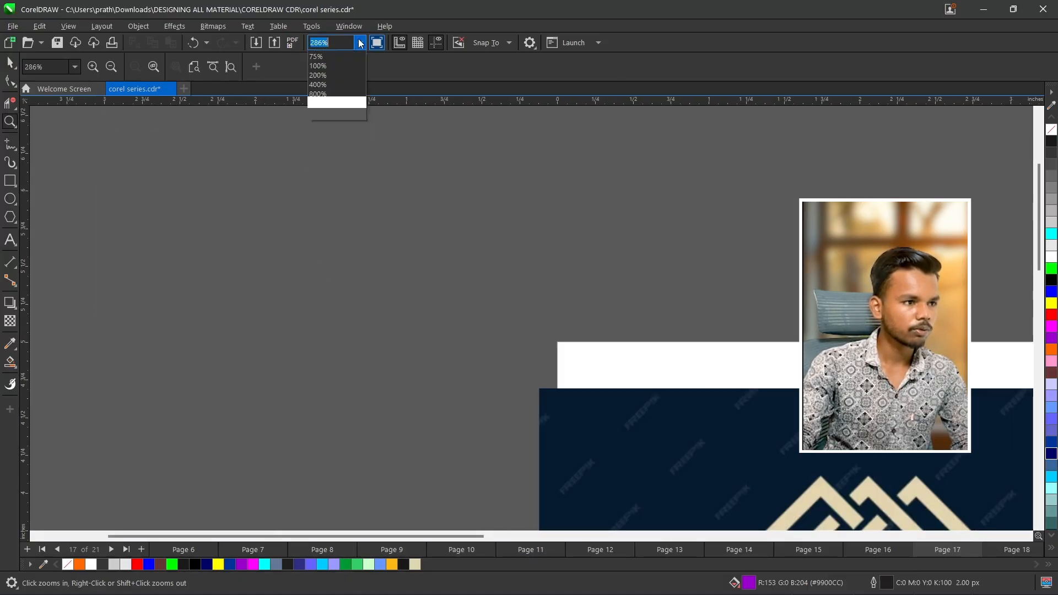
pyautogui.click(335, 83)
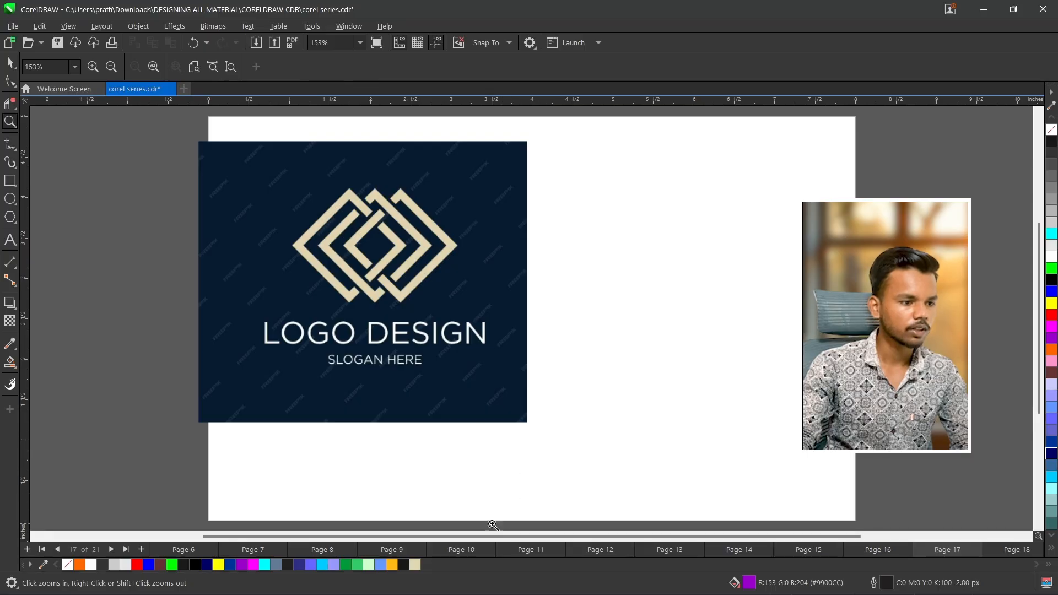
pyautogui.moveTo(492, 531); pyautogui.dragTo(565, 534)
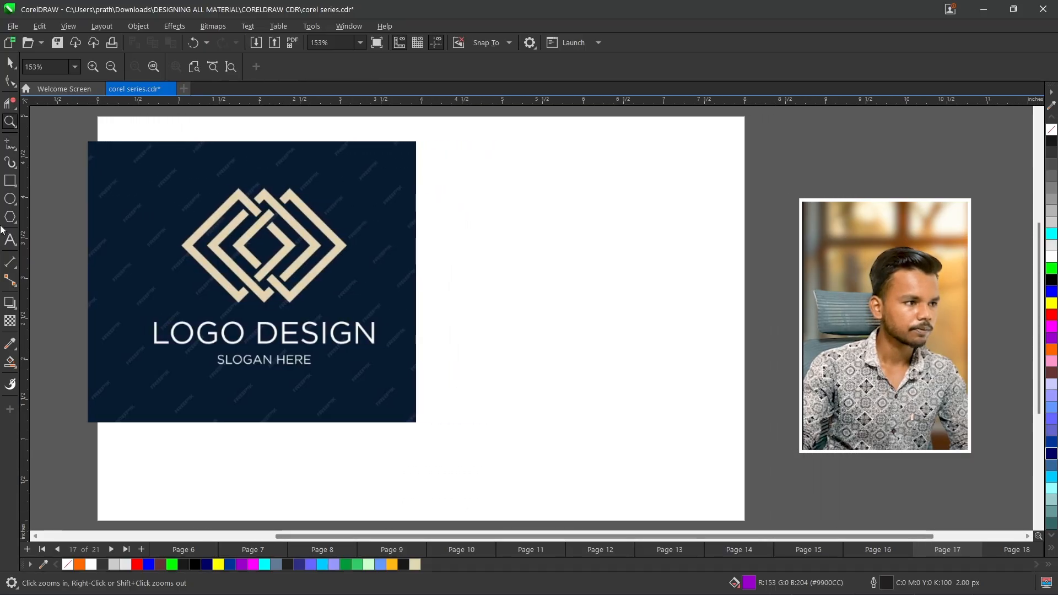
pyautogui.click(11, 64)
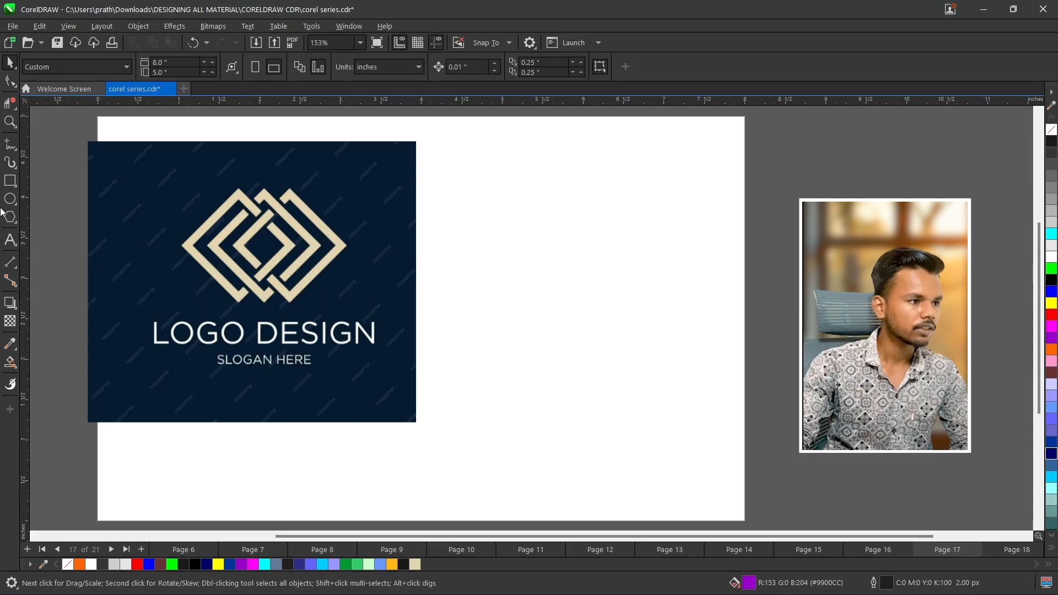
pyautogui.click(9, 182)
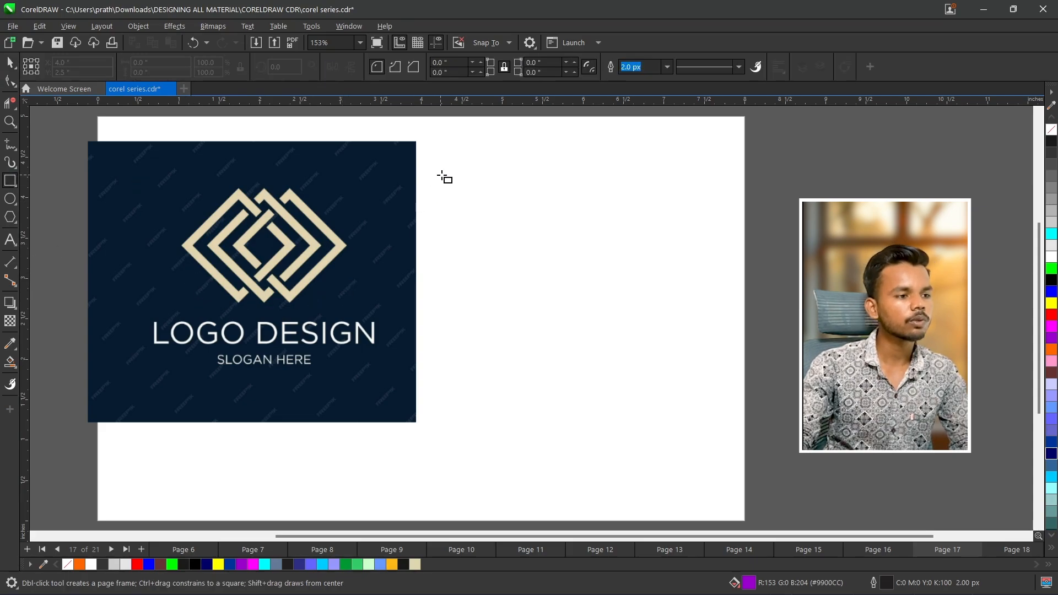
pyautogui.moveTo(452, 168); pyautogui.dragTo(573, 289)
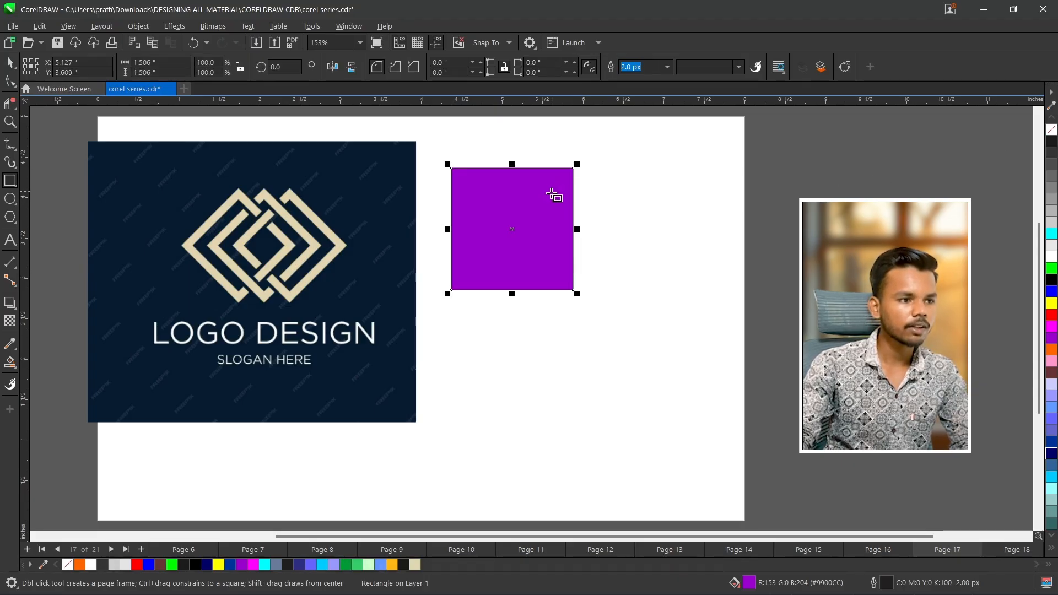
# Remove the square's fill and set its outline width to 8 px.
pyautogui.click(1050, 133)
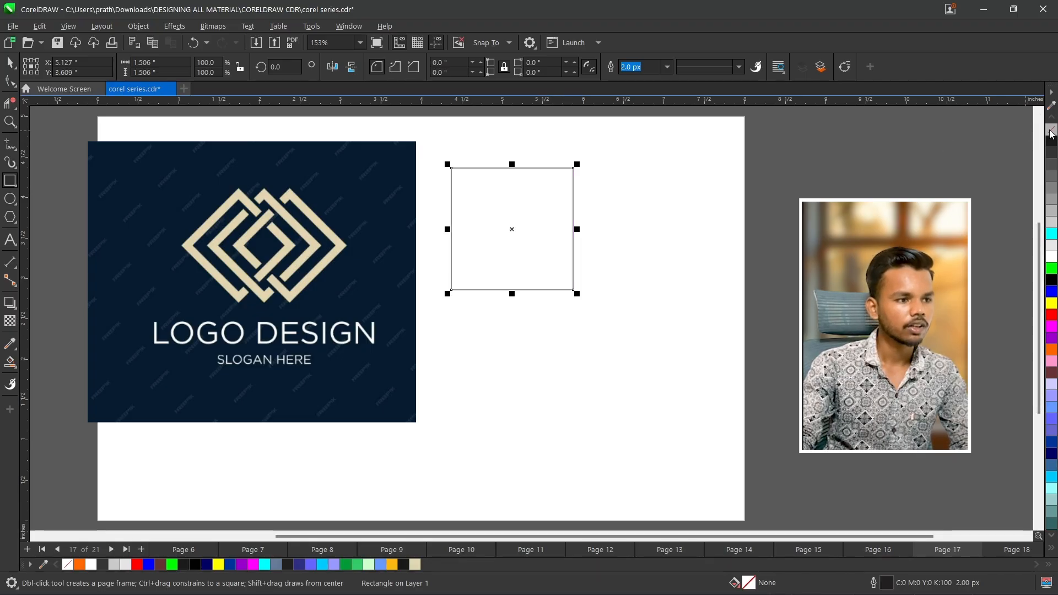
pyautogui.click(668, 68)
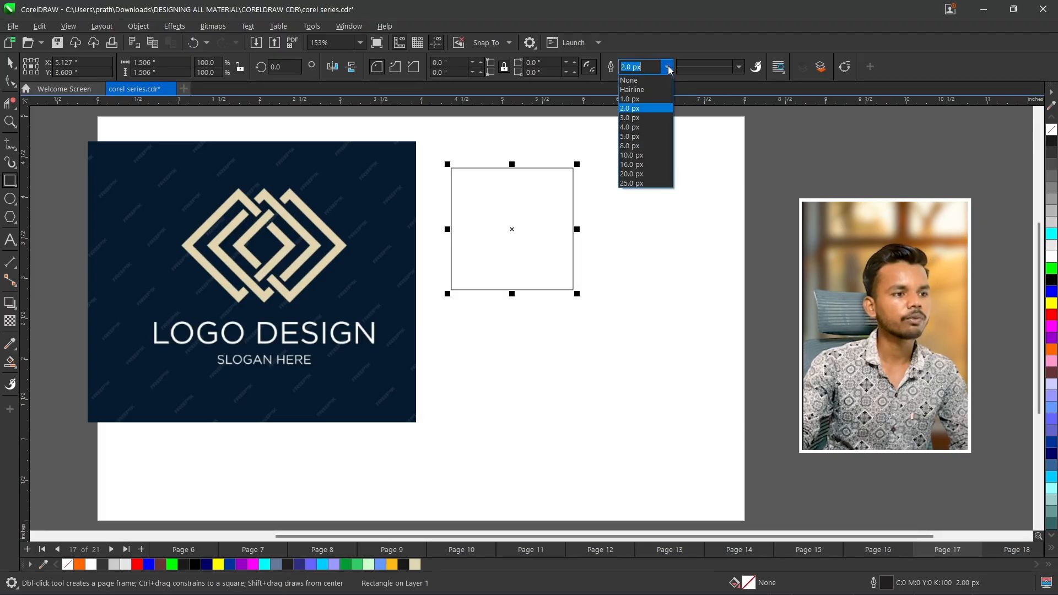
pyautogui.click(630, 146)
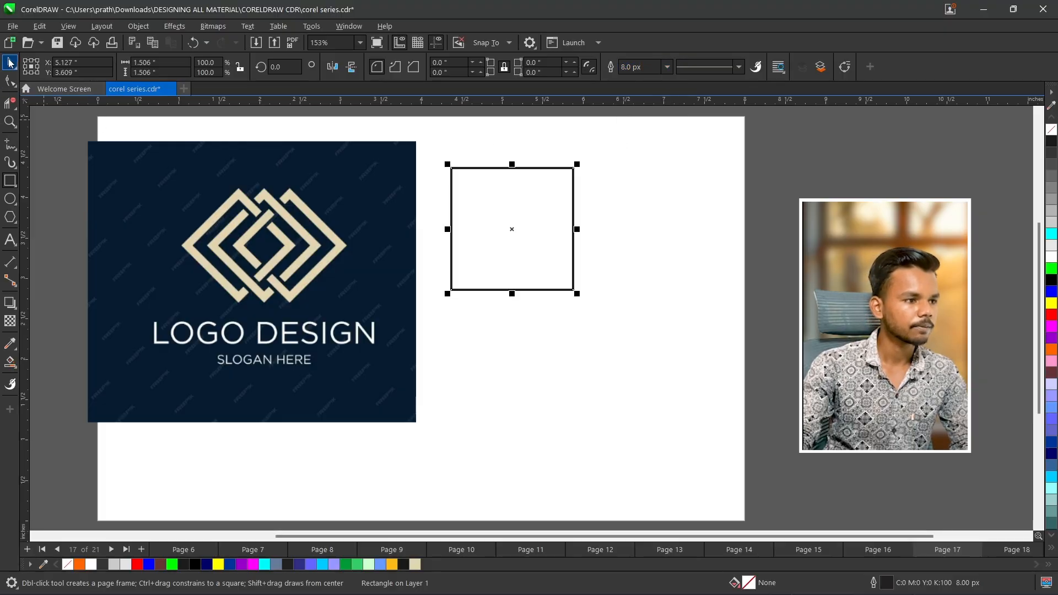
# Rotate the square to 315° so it stands on its corner as a diamond.
pyautogui.click(11, 63)
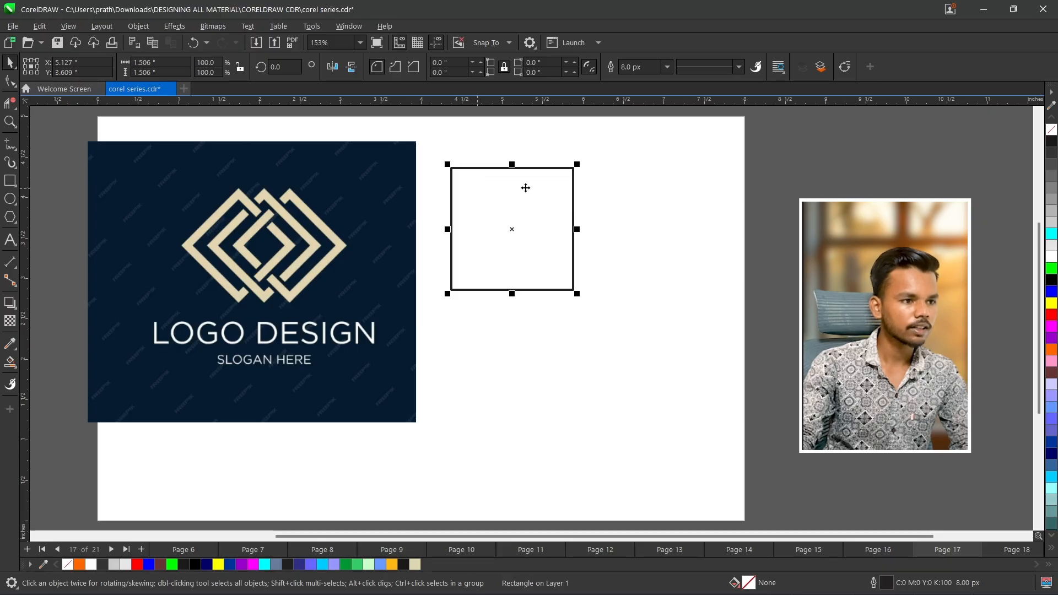
pyautogui.click(510, 200)
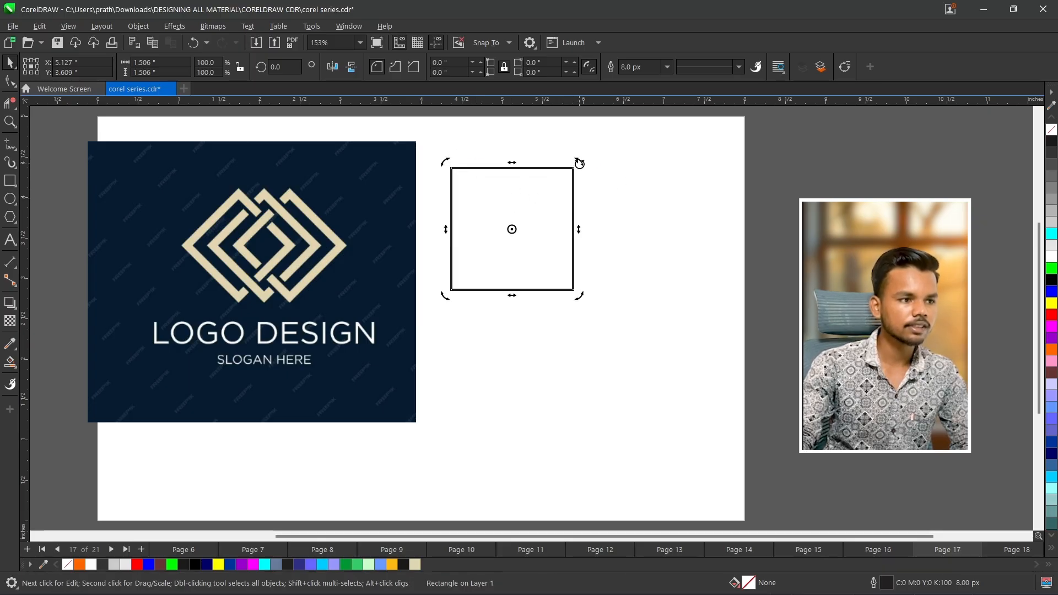
pyautogui.moveTo(446, 162); pyautogui.dragTo(507, 153)
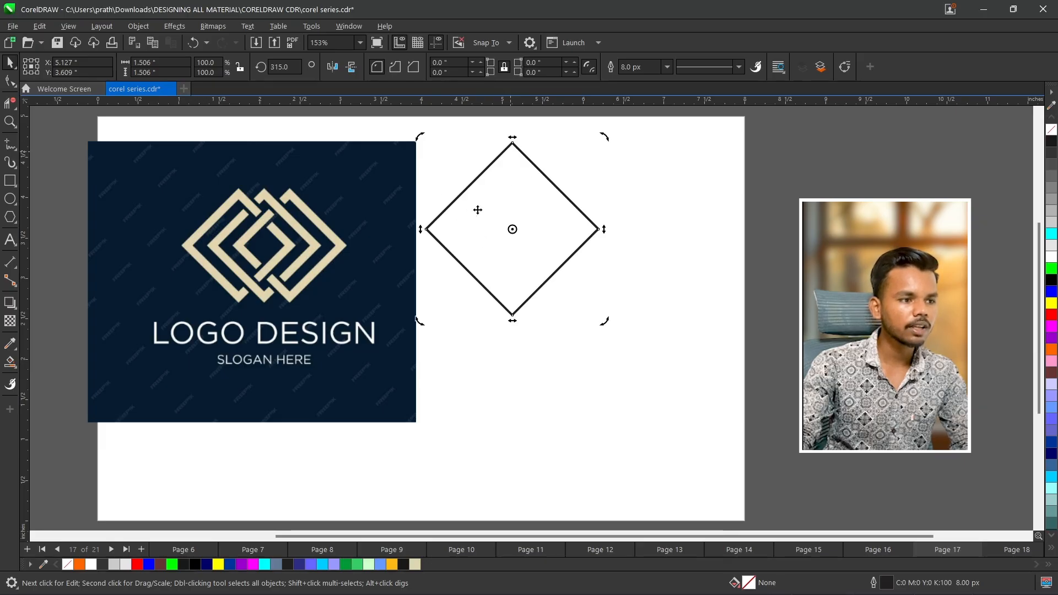
# Create a concentric inner copy of the diamond, scaled to about 74.5% from its centre.
pyautogui.click(511, 213)
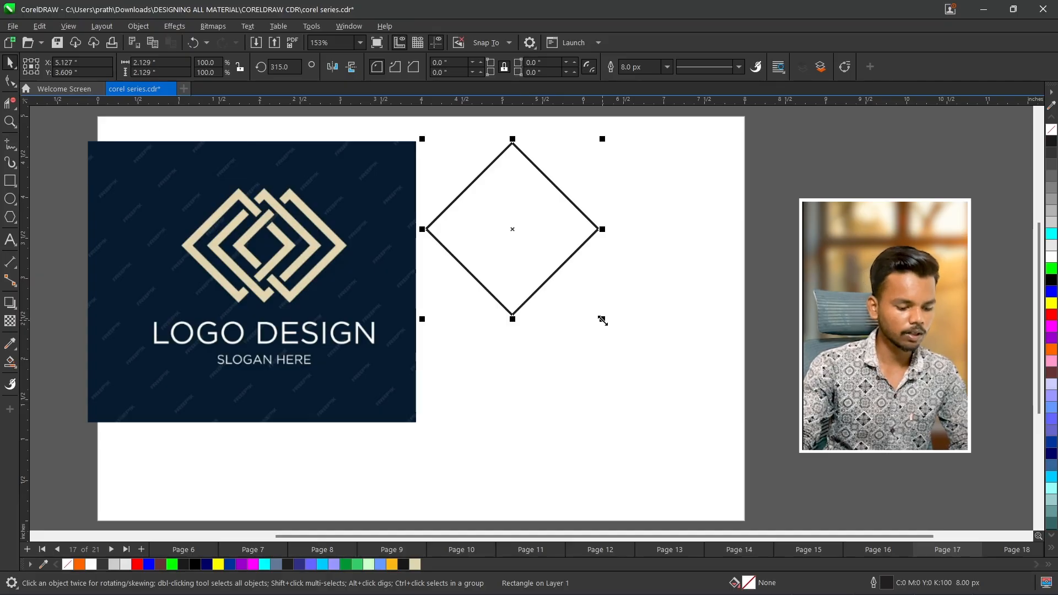
pyautogui.moveTo(602, 319); pyautogui.dragTo(580, 310)
pyautogui.moveTo(580, 309); pyautogui.dragTo(578, 309)
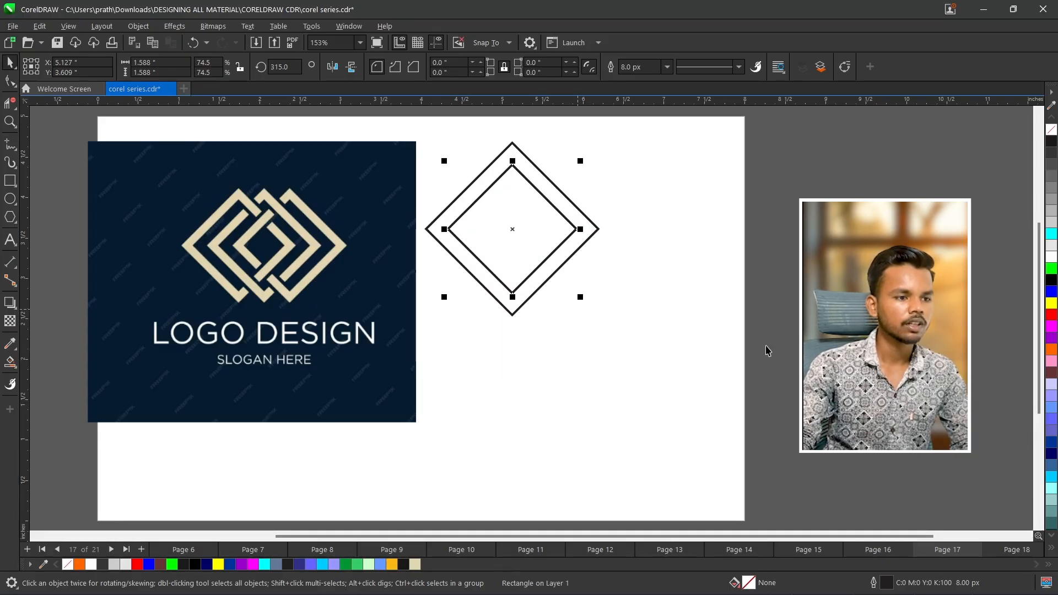
# Copy both diamonds about 0.67 inches to the right and repeat the duplication once to form three overlapping diamond frames.
pyautogui.moveTo(799, 398); pyautogui.dragTo(399, 121)
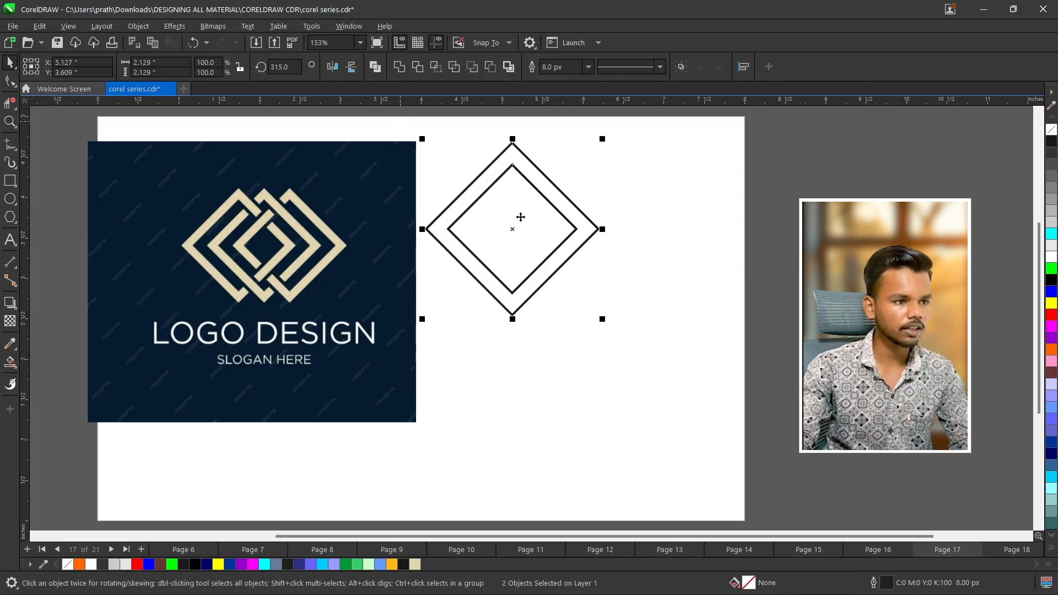
pyautogui.moveTo(518, 215); pyautogui.dragTo(573, 227)
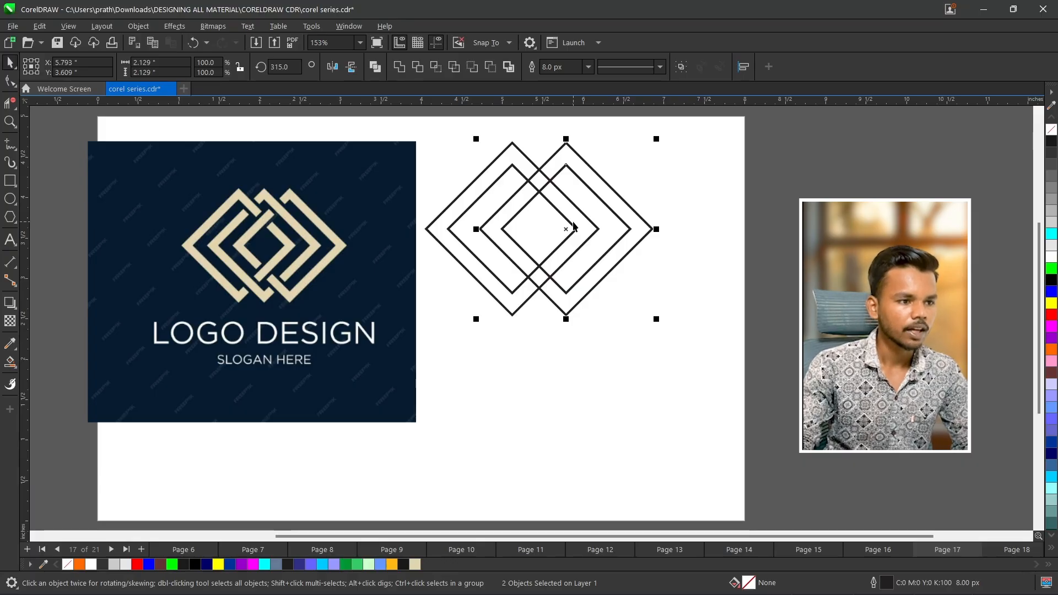
pyautogui.hotkey('ctrl', 'r')
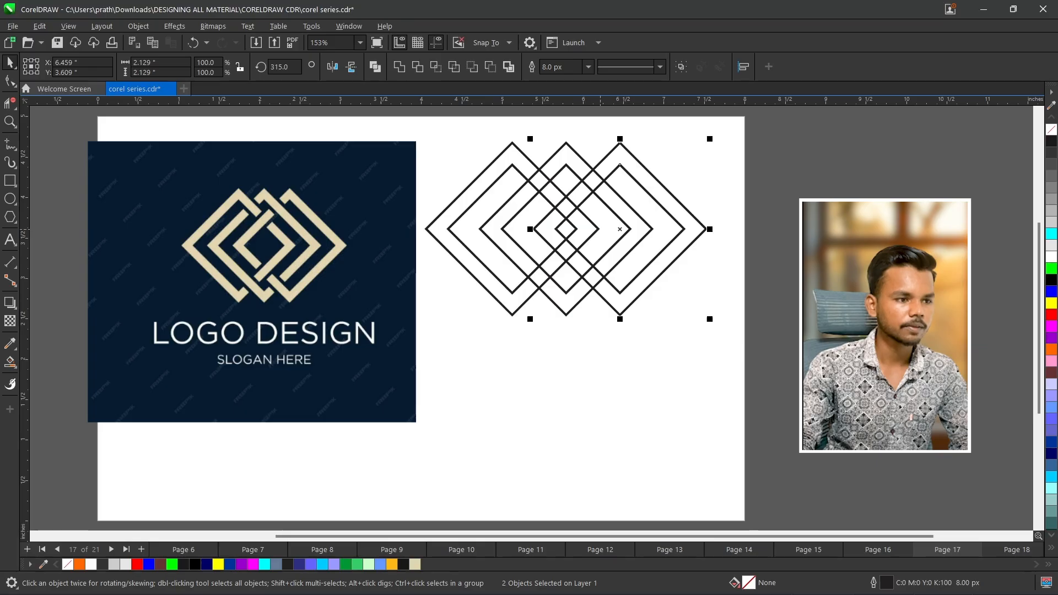
pyautogui.press('Escape')
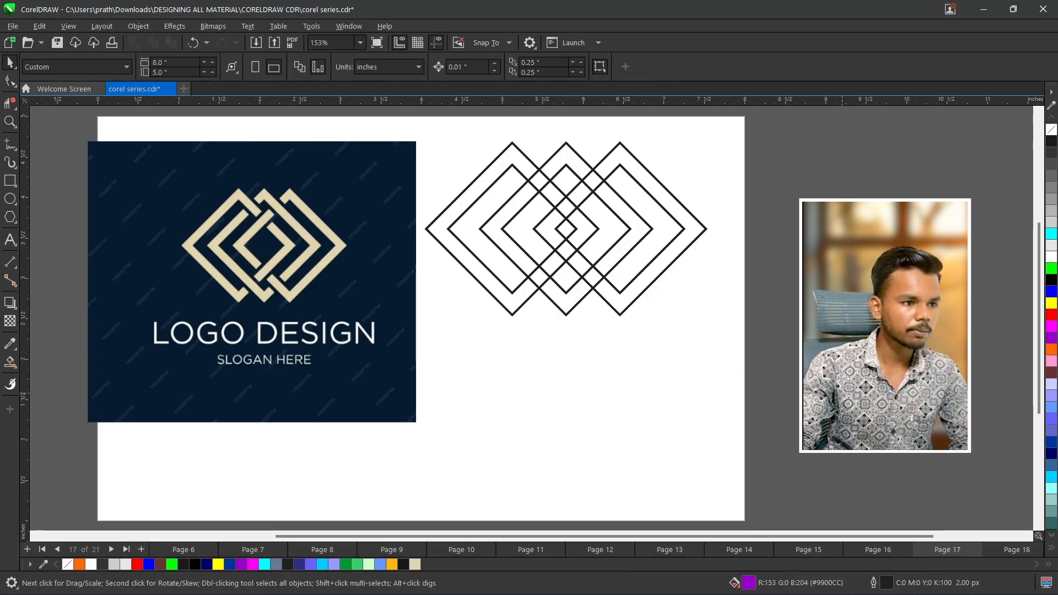
# Nudge the rightmost diamond frame left, closer to the middle one, to about X 6.35 inches.
pyautogui.moveTo(842, 404)
pyautogui.mouseDown()
pyautogui.moveTo(519, 134)
pyautogui.moveTo(533, 118)
pyautogui.mouseUp()
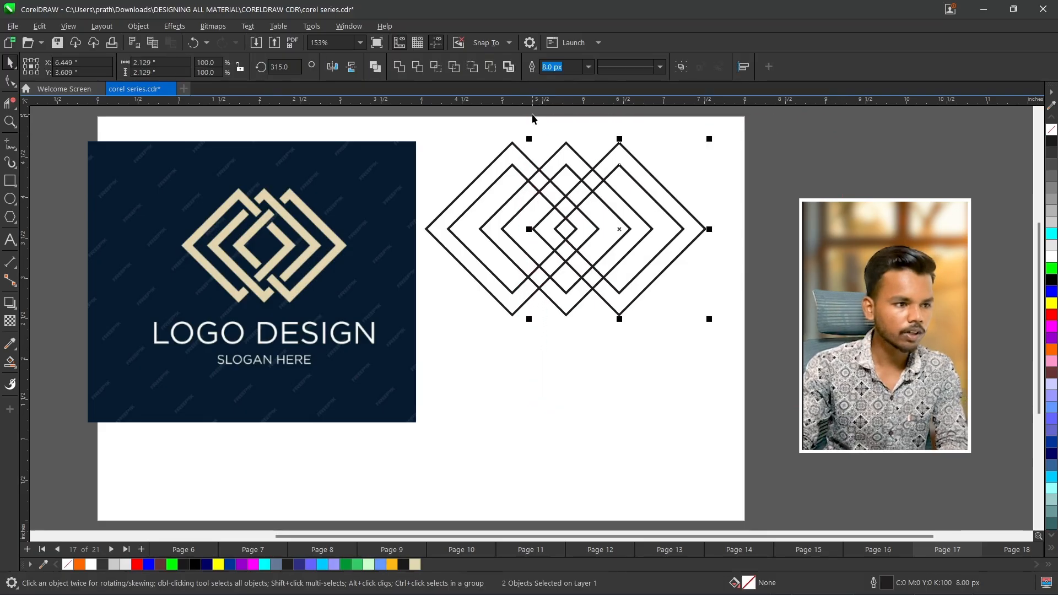
pyautogui.press('Left')
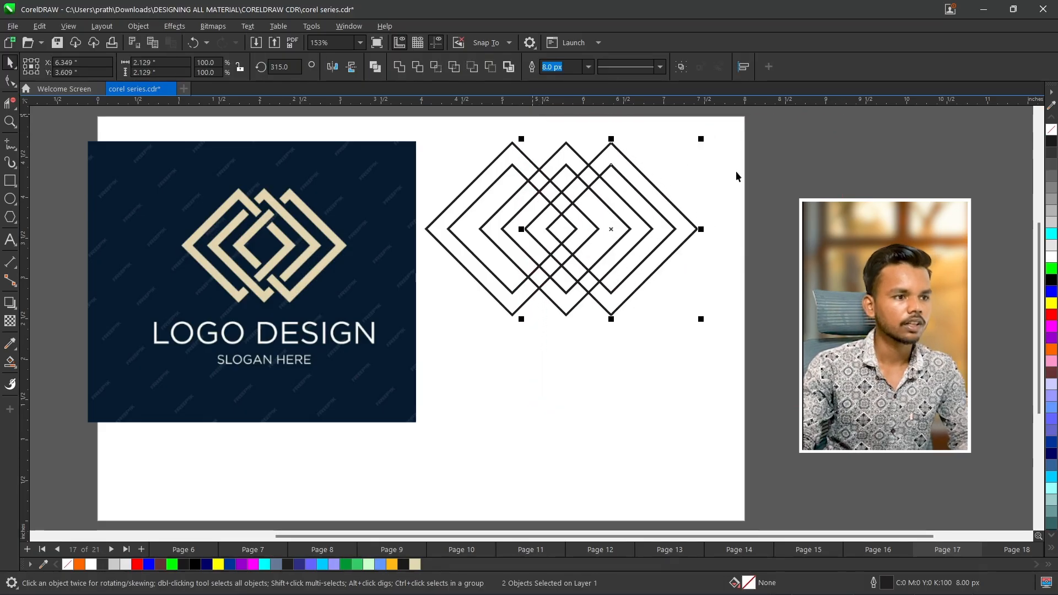
pyautogui.click(838, 180)
# Delete the overlapping line segments between the three diamond frames with Virtual Segment Delete so they interlace like the reference logo.
pyautogui.scroll(1, 553, 188)
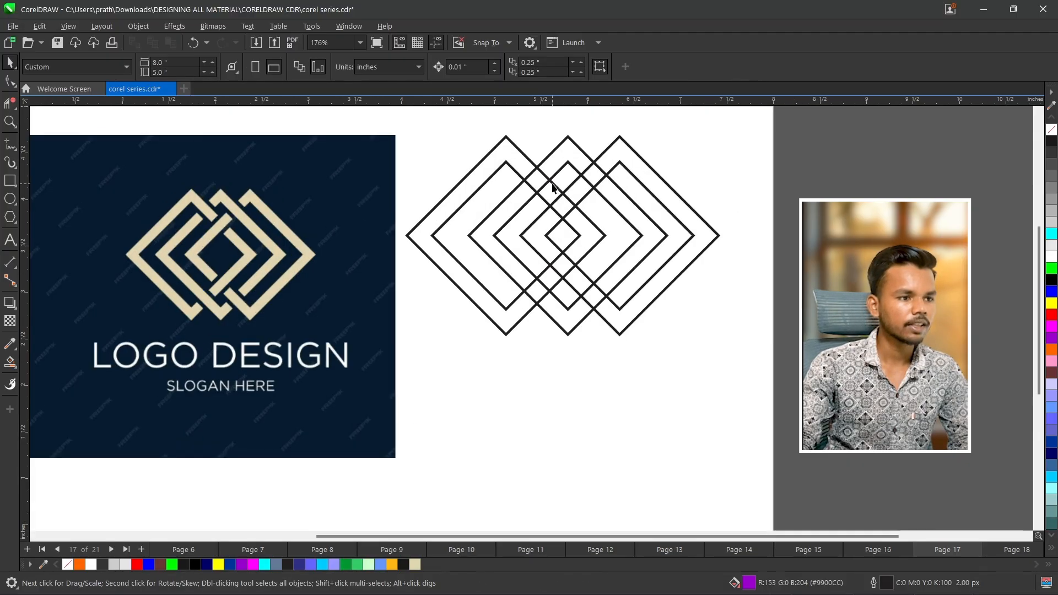
pyautogui.scroll(1, 449, 122)
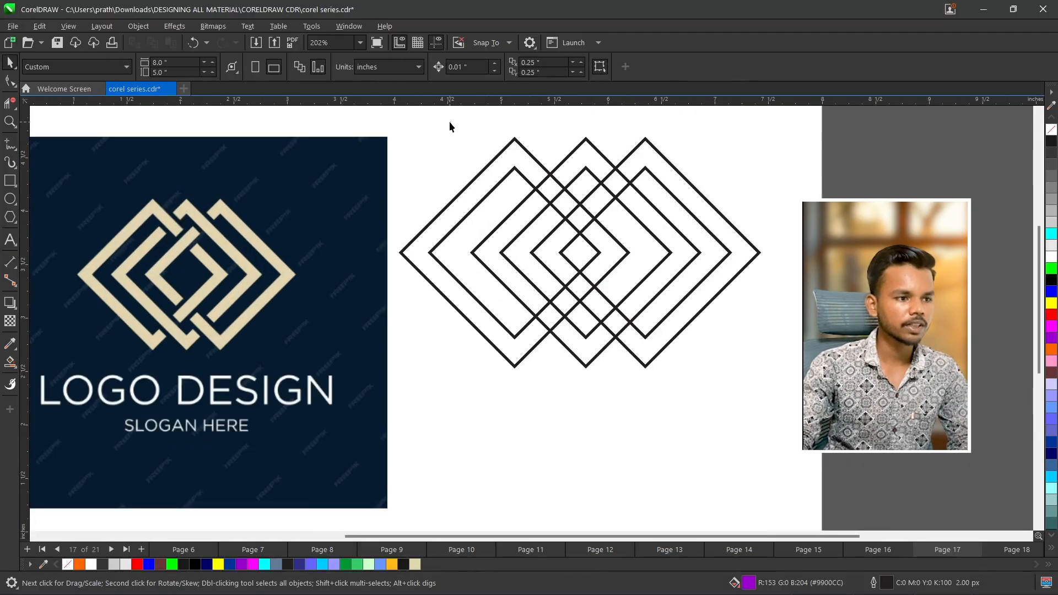
pyautogui.click(10, 103)
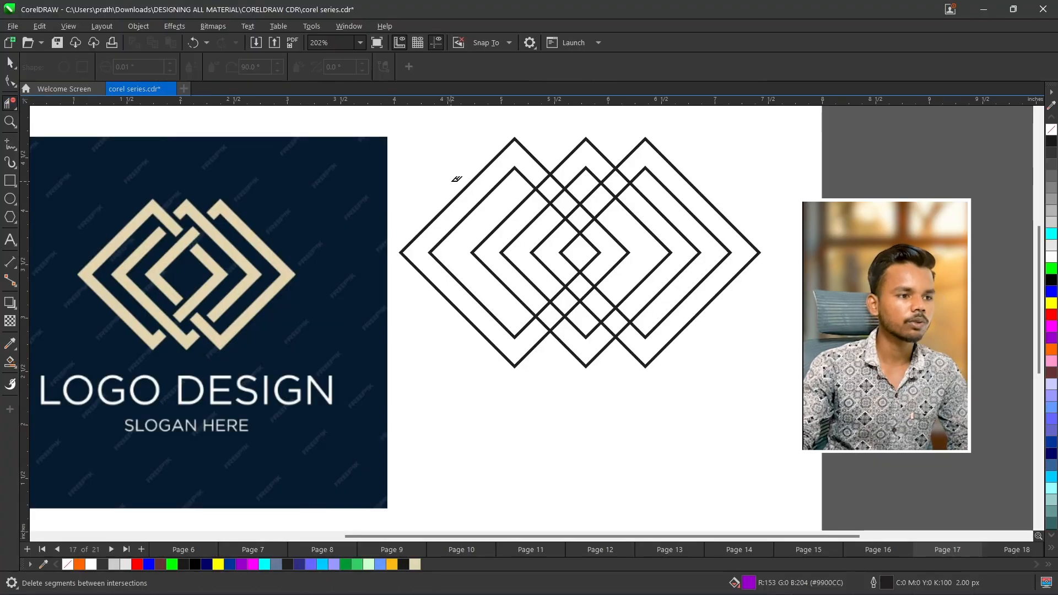
pyautogui.click(545, 182)
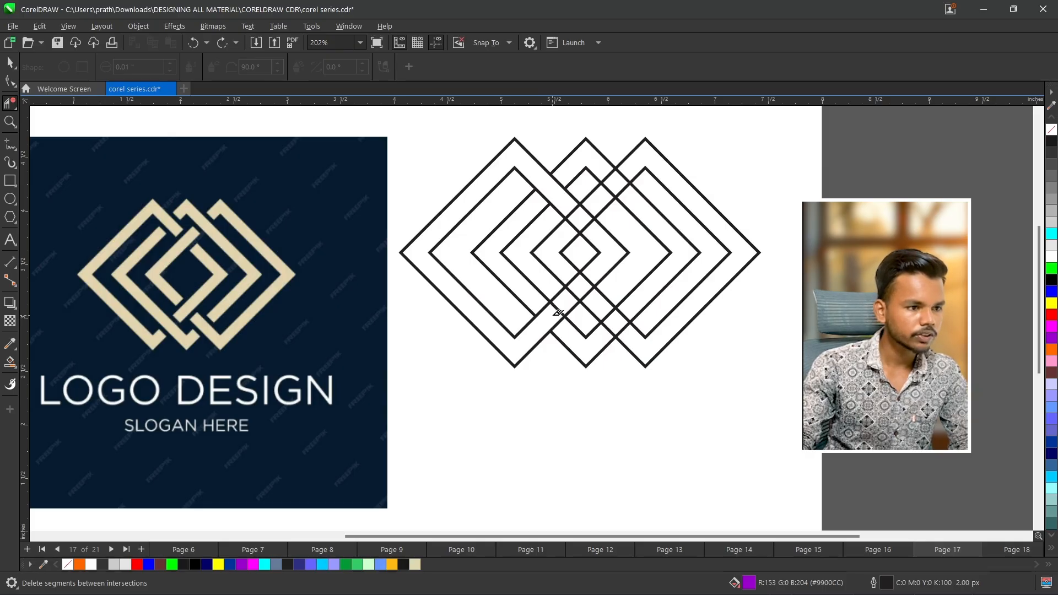
pyautogui.hotkey('ctrl', 'z')
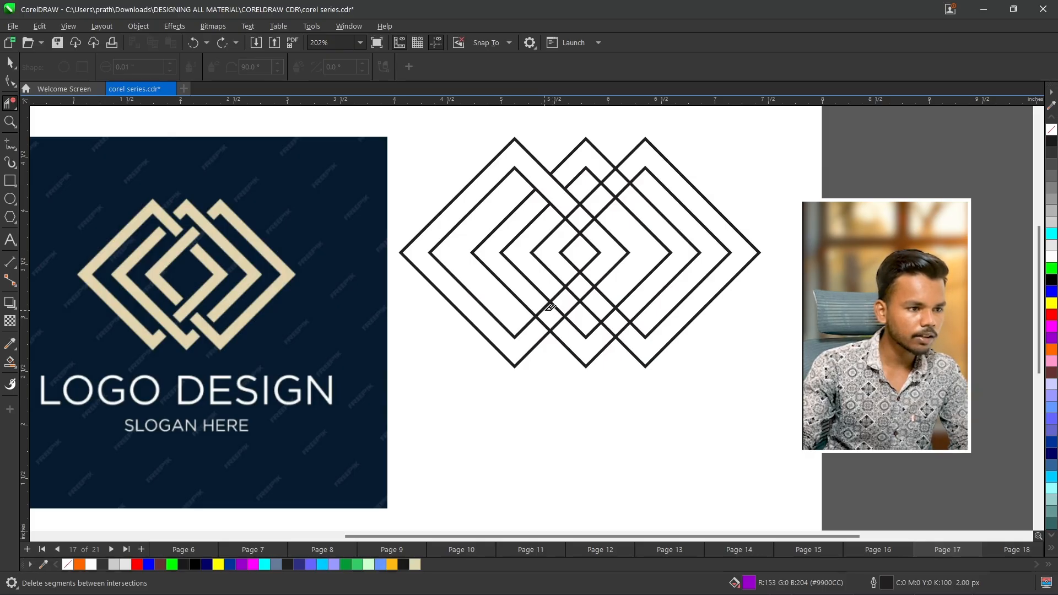
pyautogui.click(560, 318)
pyautogui.click(609, 313)
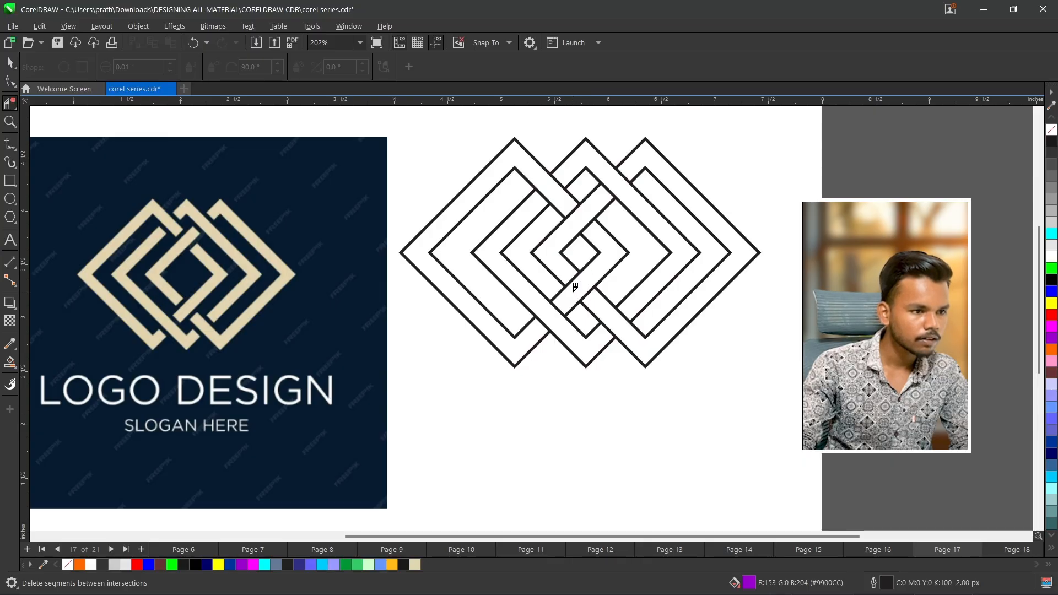
# Activate Smart Fill and sample the beige of the reference logo's emblem into the colour palette.
pyautogui.click(11, 63)
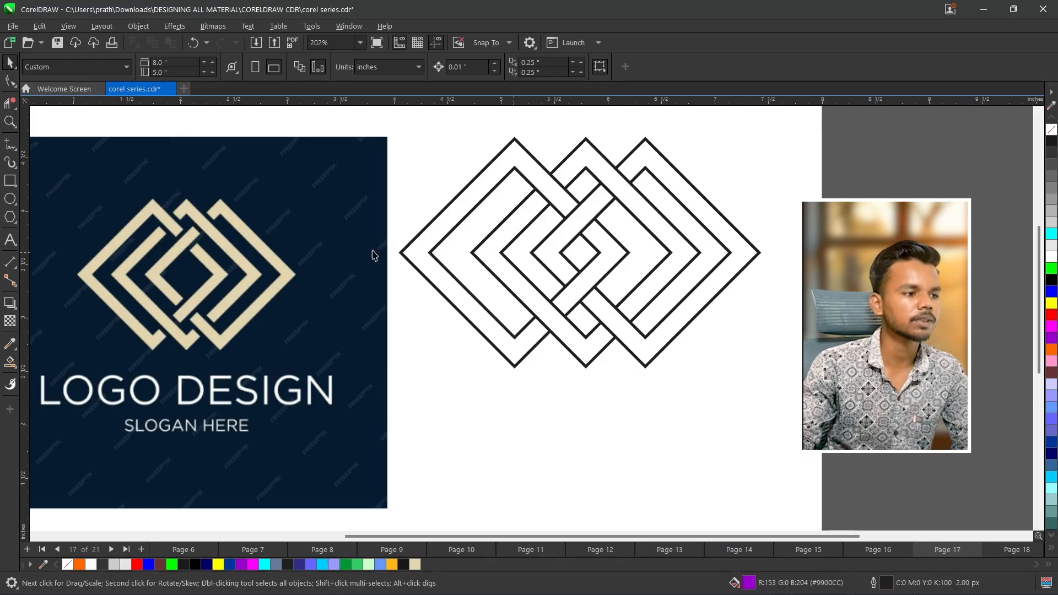
pyautogui.click(16, 373)
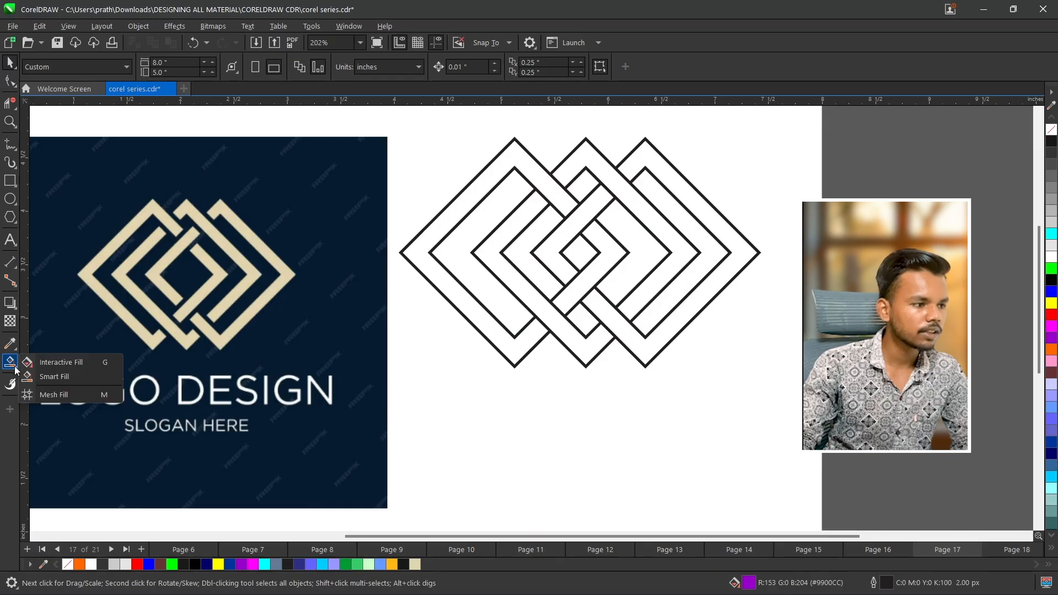
pyautogui.click(46, 383)
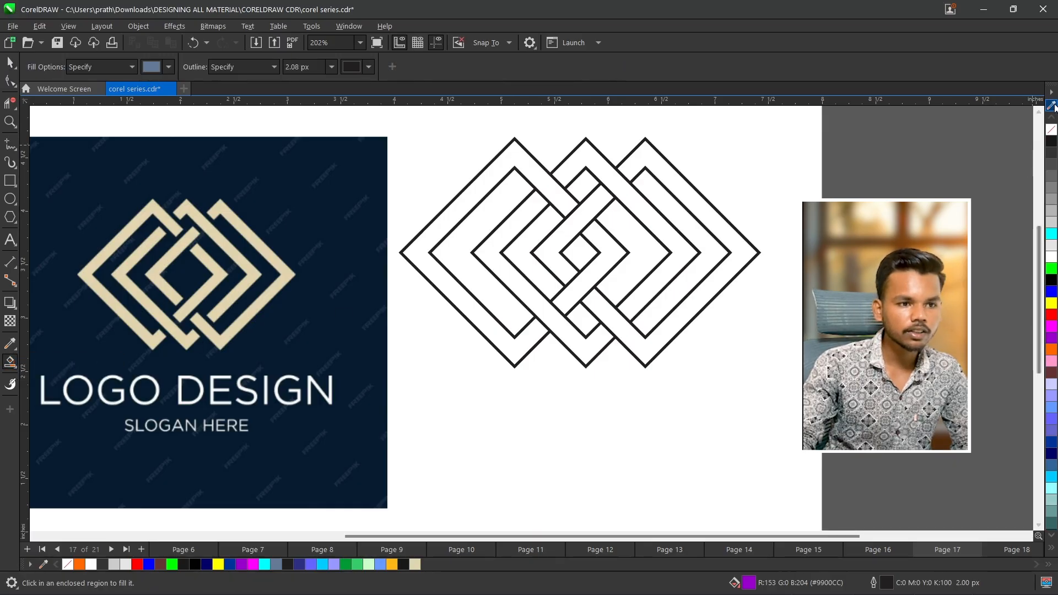
pyautogui.click(1051, 105)
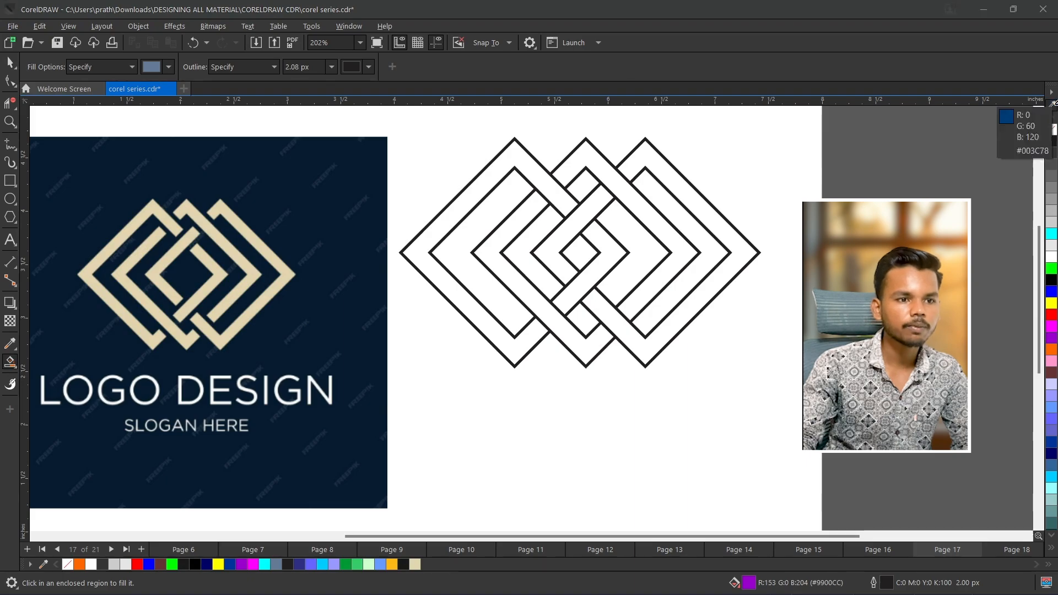
pyautogui.click(154, 209)
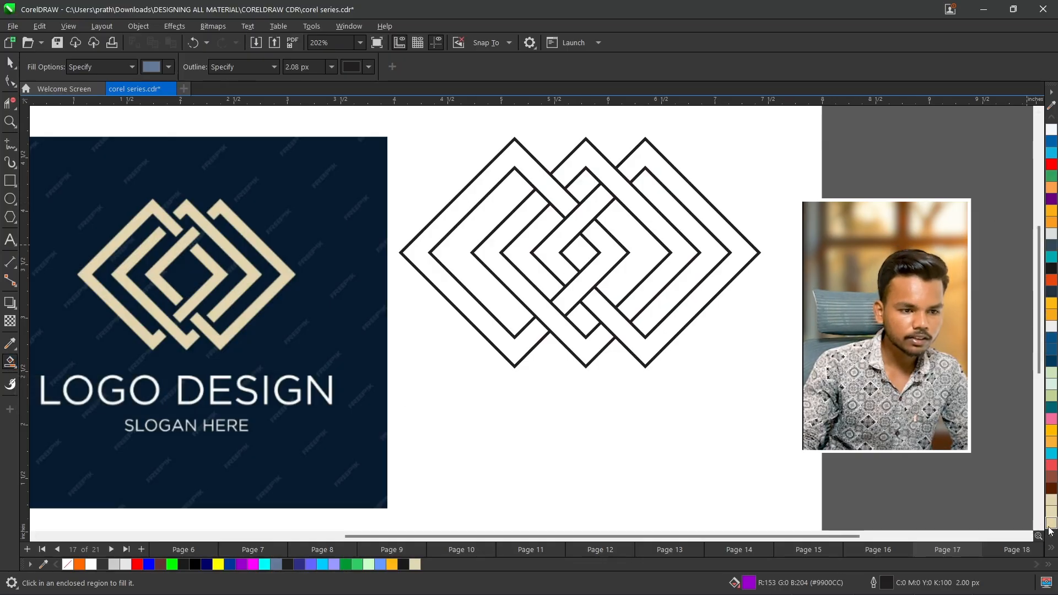
# Smart-fill the left diamond's band, the middle diamond's upper band and the right diamond's band, recolouring each with the sampled beige.
pyautogui.click(499, 171)
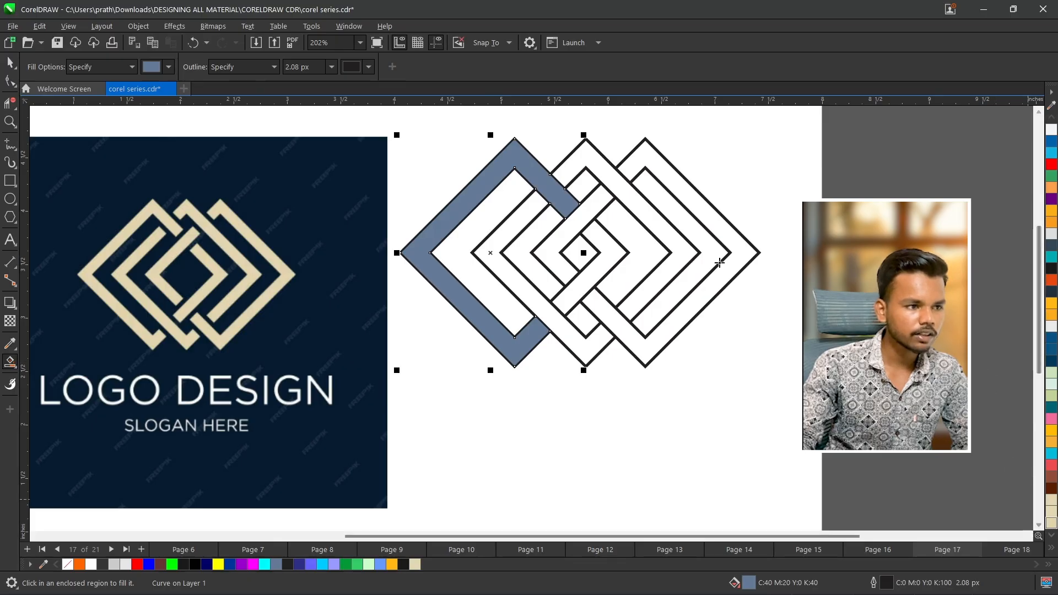
pyautogui.click(1051, 523)
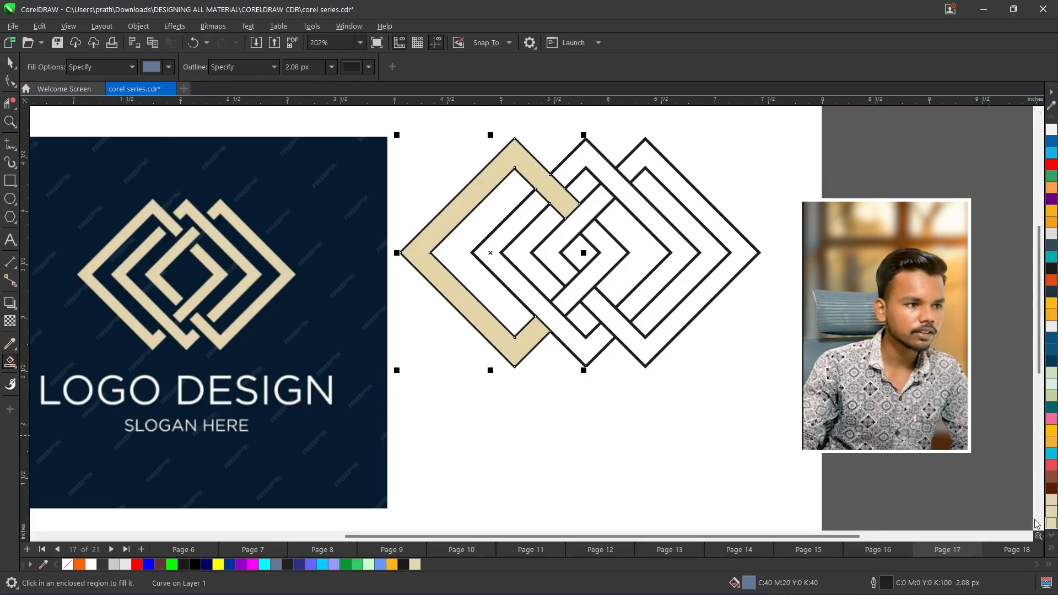
pyautogui.click(583, 155)
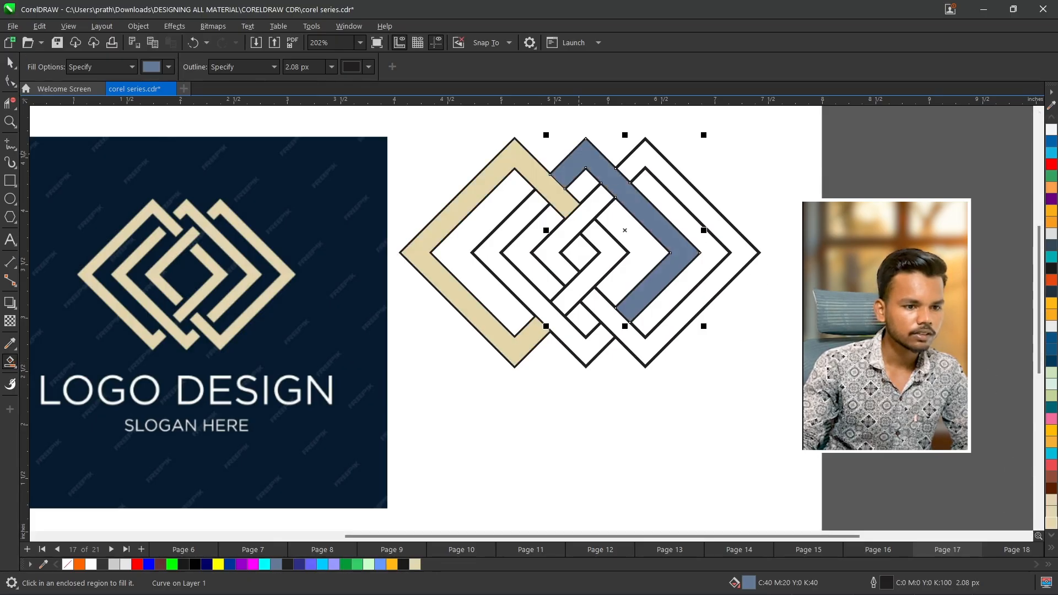
pyautogui.click(1051, 522)
pyautogui.click(728, 218)
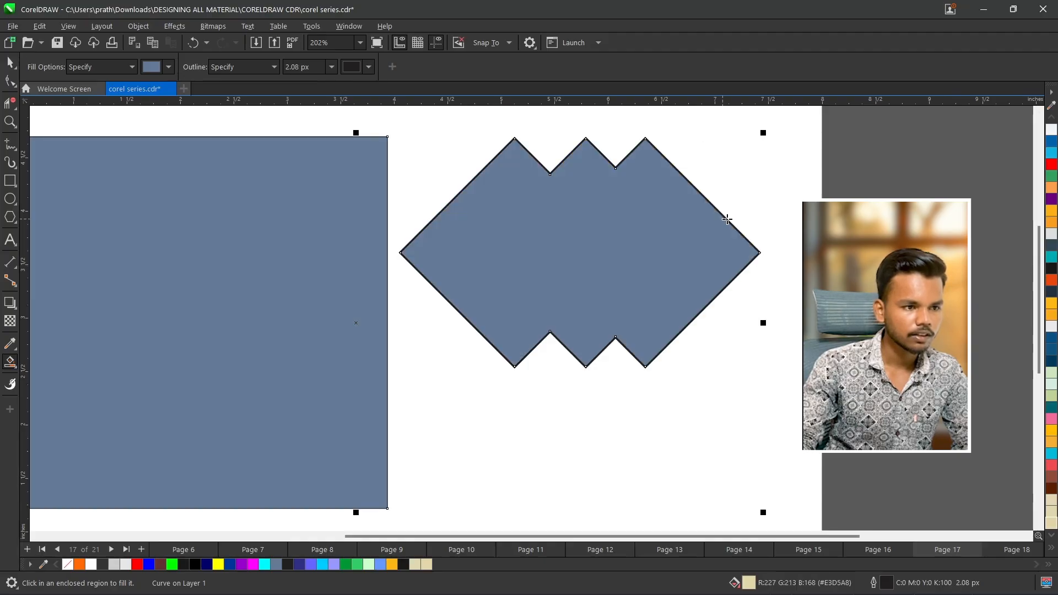
pyautogui.hotkey('ctrl', 'z')
pyautogui.click(722, 234)
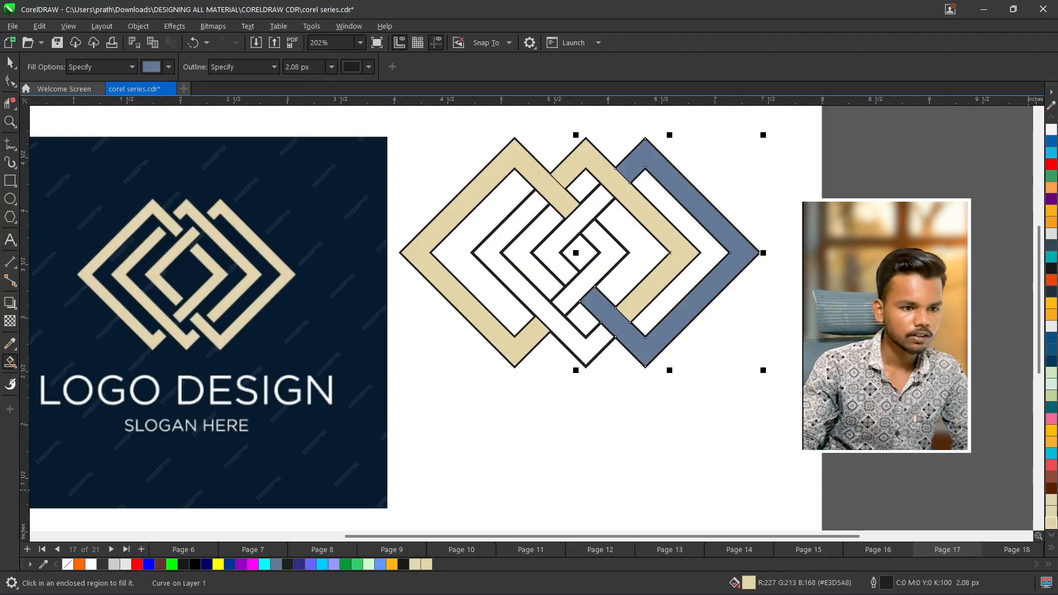
pyautogui.click(1051, 522)
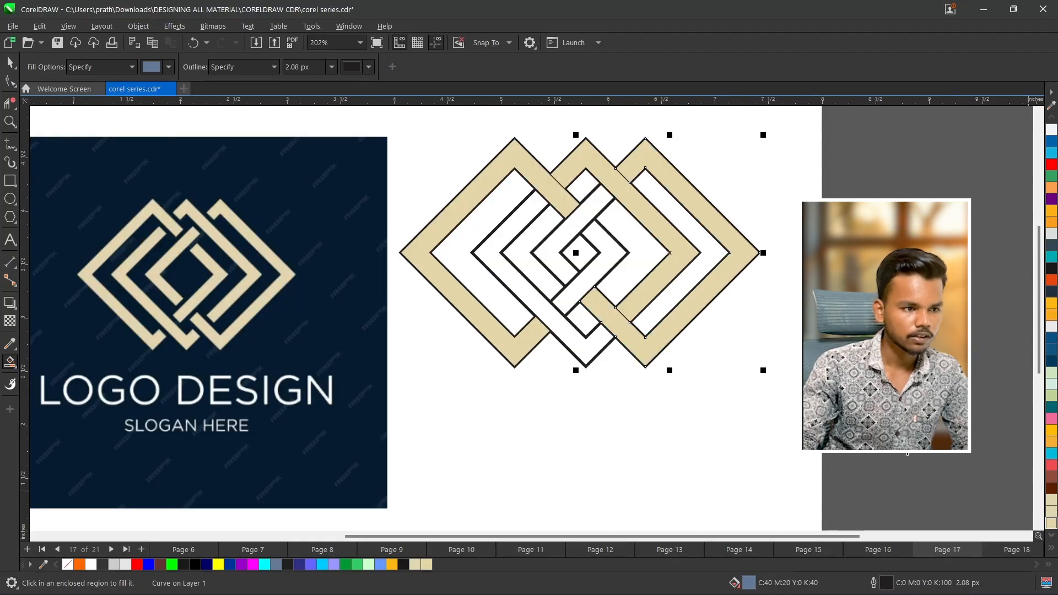
# Smart-fill the remaining inner bands of the right and middle diamonds and recolour each with the sampled beige.
pyautogui.click(604, 244)
pyautogui.click(1051, 521)
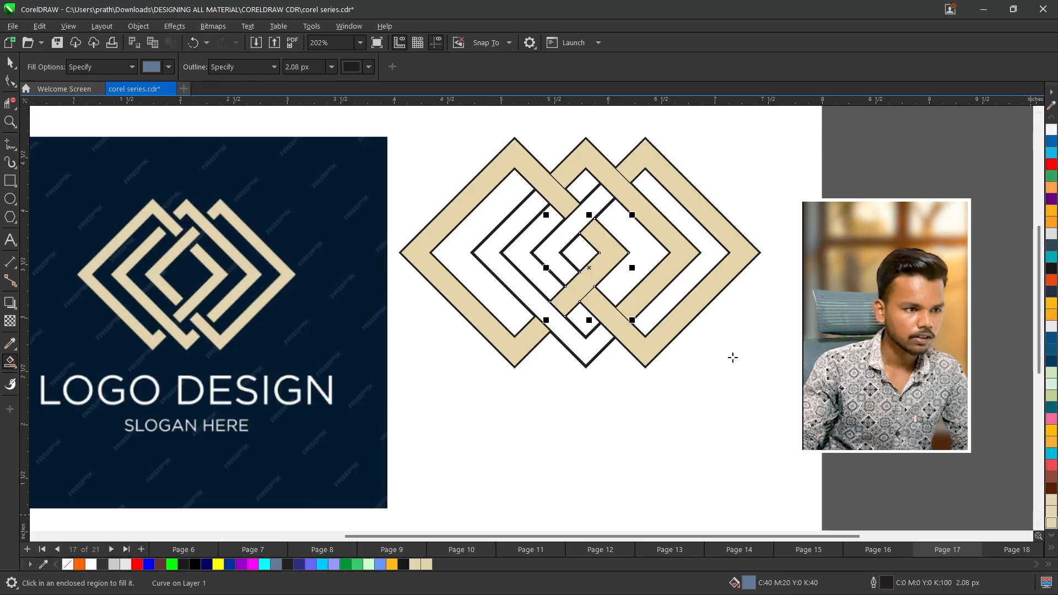
pyautogui.click(594, 195)
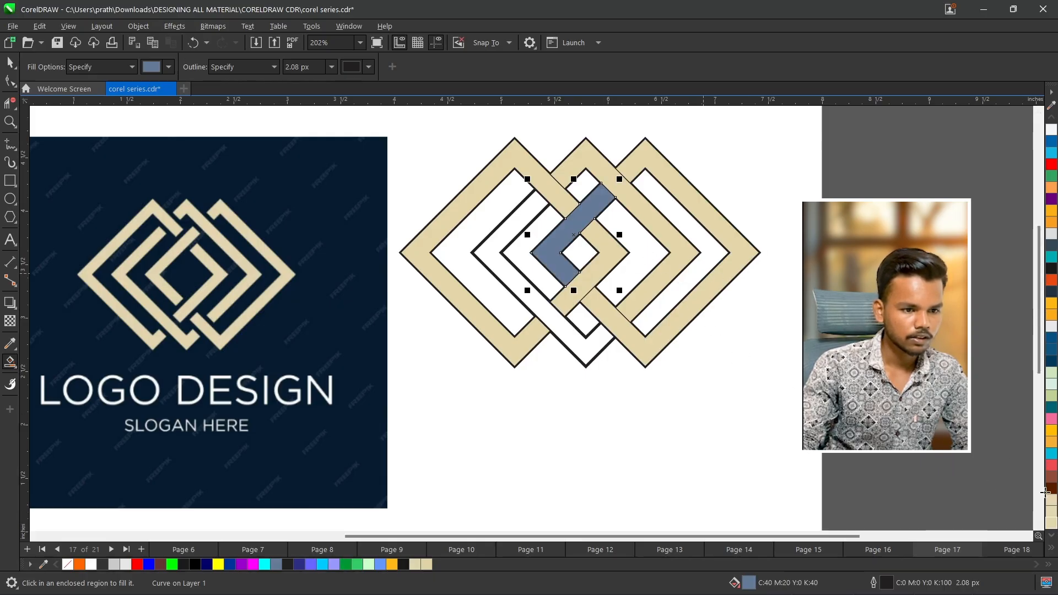
pyautogui.click(1051, 522)
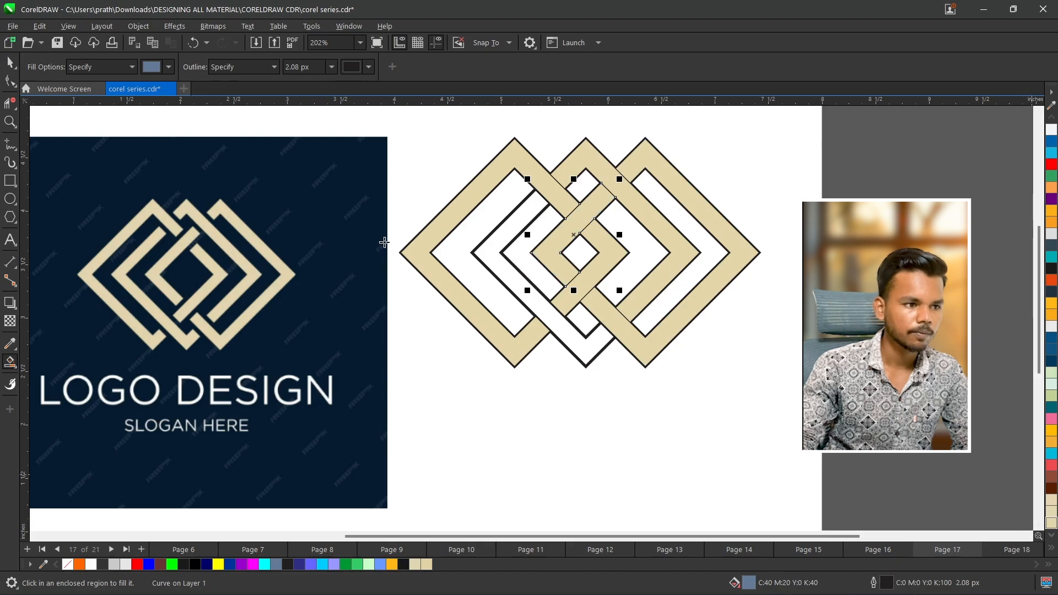
pyautogui.click(501, 238)
pyautogui.click(1051, 522)
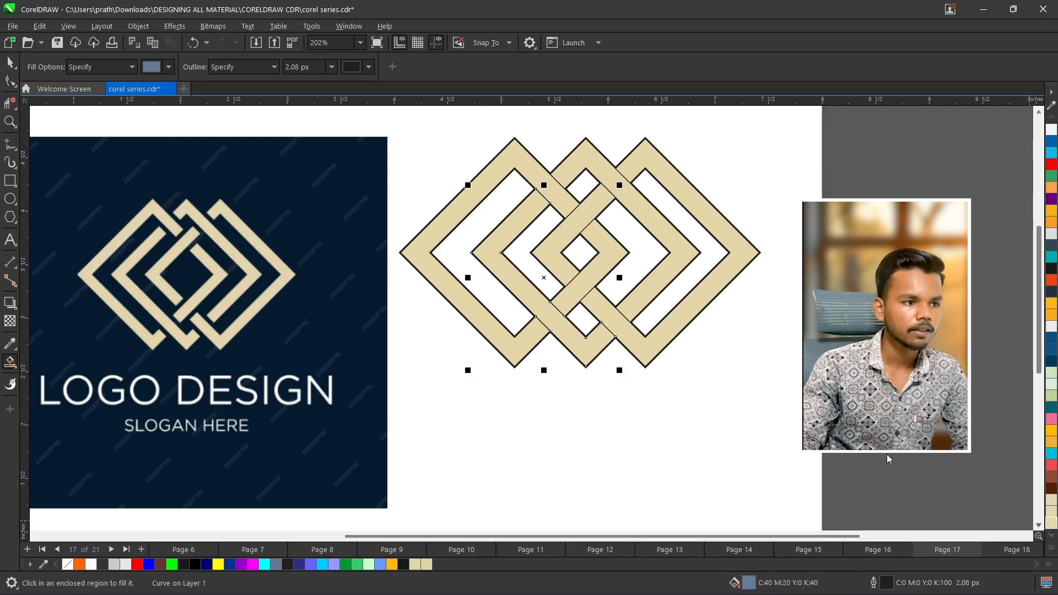
# Leave Smart Fill for the Pick tool and go to page 18 with the Eraser lesson.
pyautogui.scroll(-2, 651, 325)
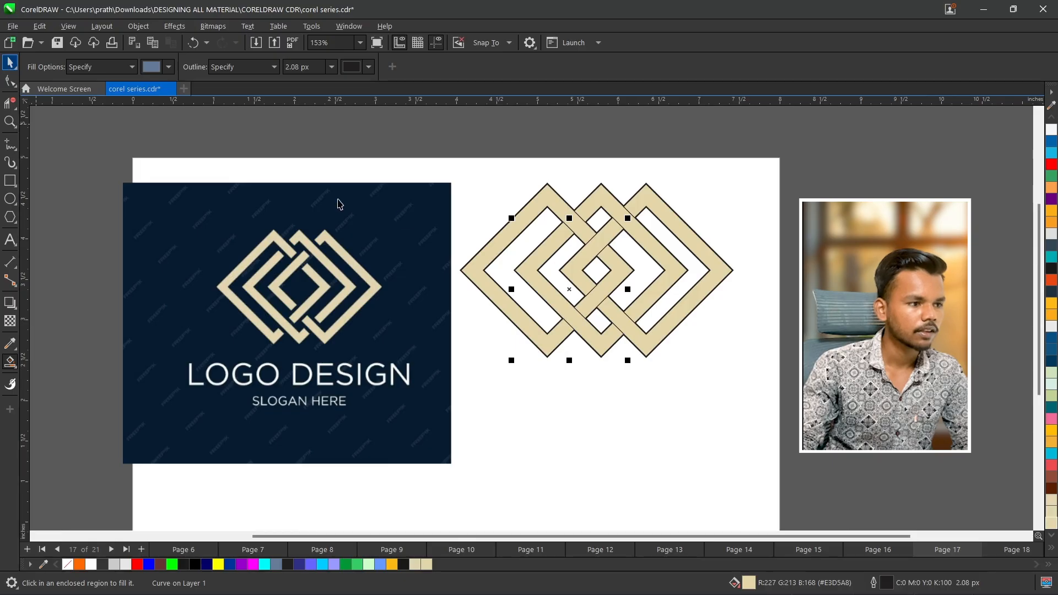
pyautogui.press('space')
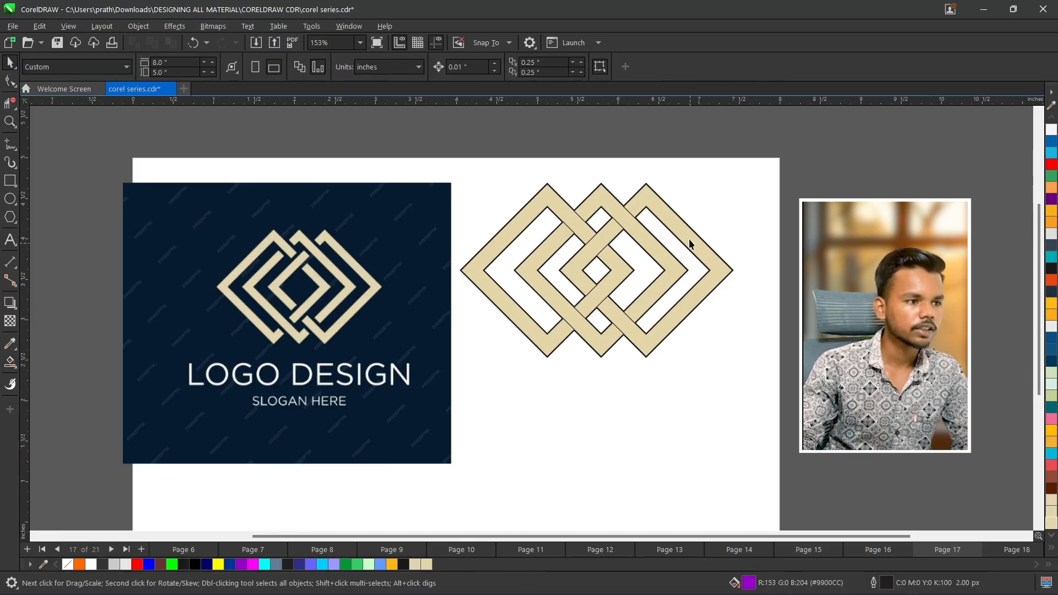
pyautogui.scroll(1, 675, 226)
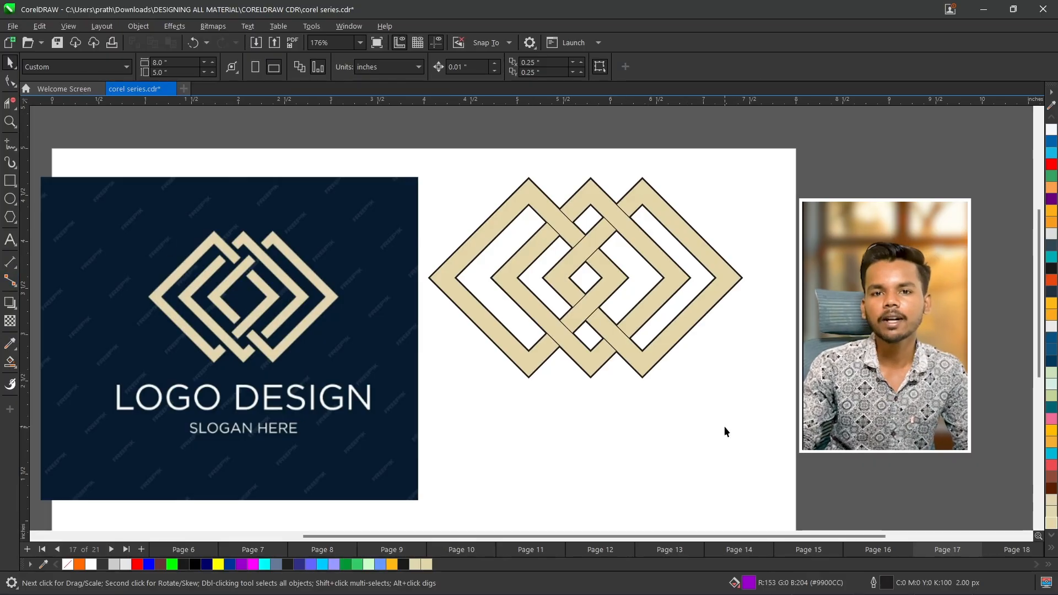
pyautogui.click(1000, 549)
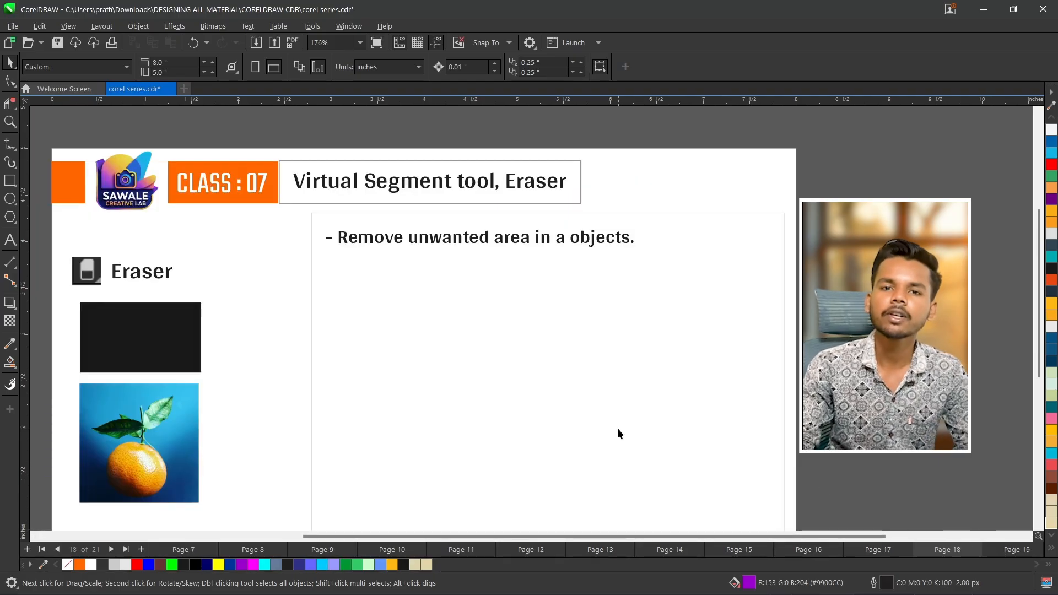